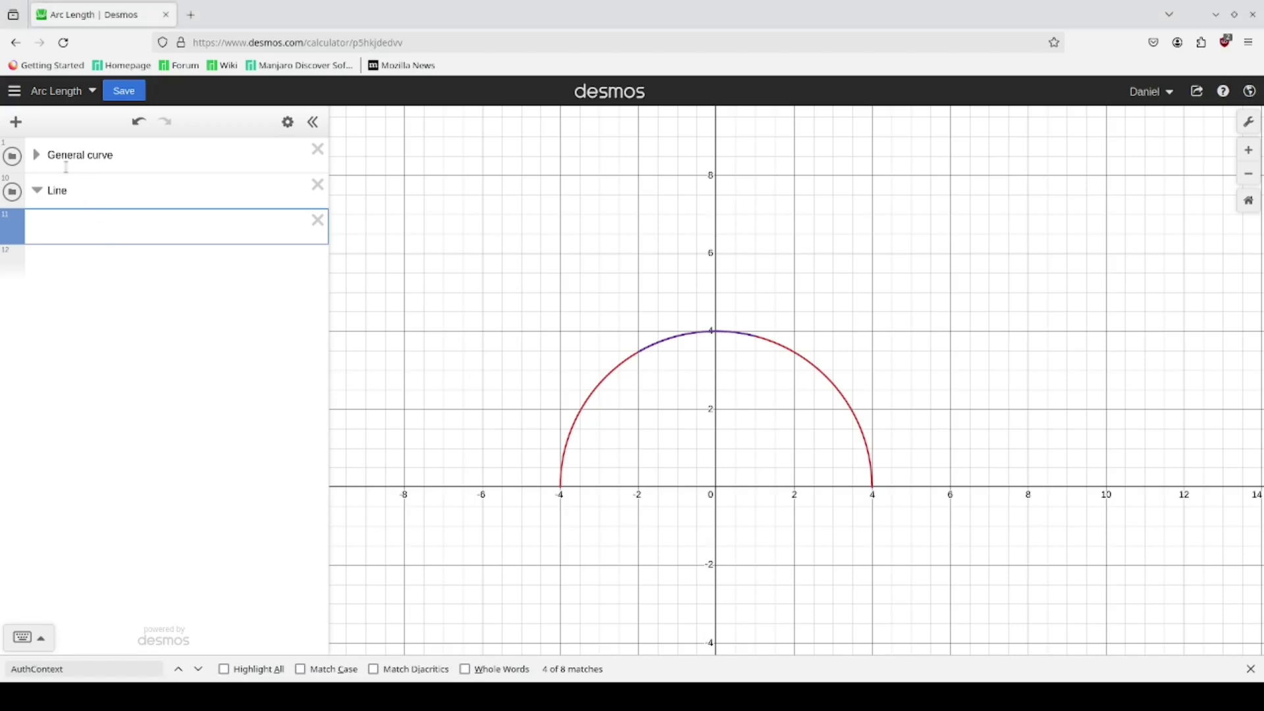
# - Hide the General curve semicircle and enter the line y = 3x − 2, coloured blue
pyautogui.click(12, 156)
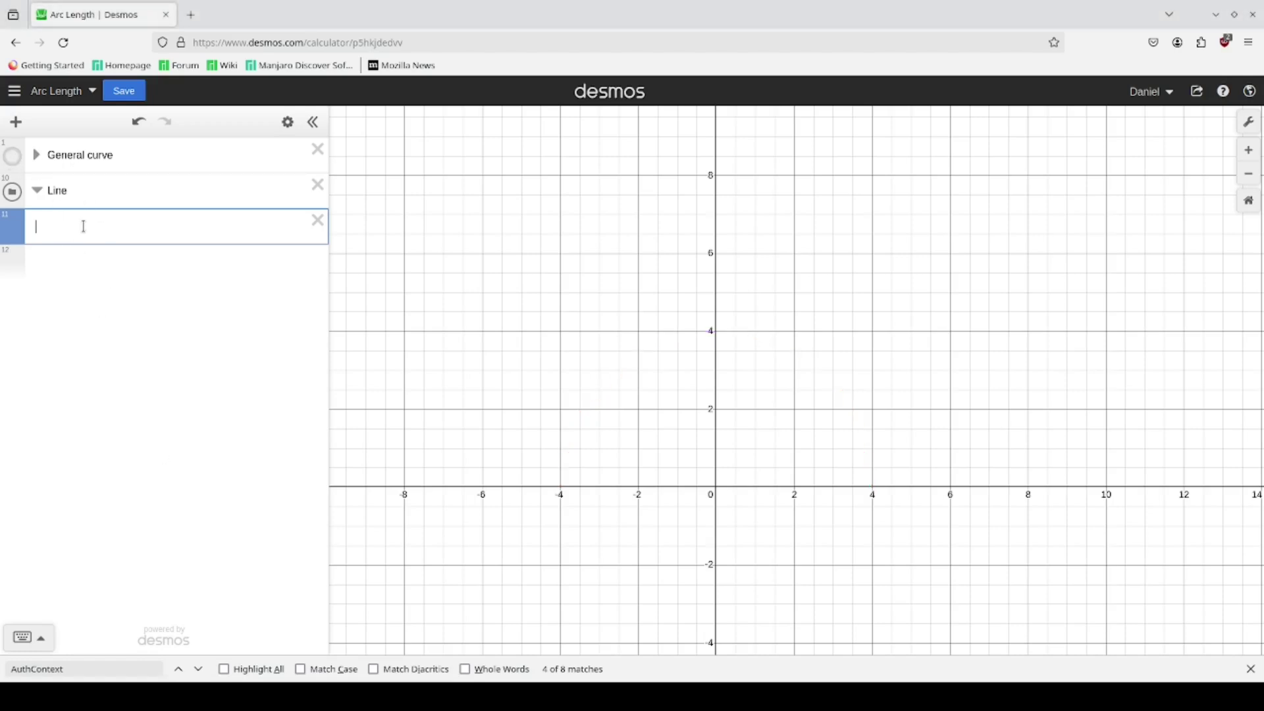
pyautogui.write('y=3')
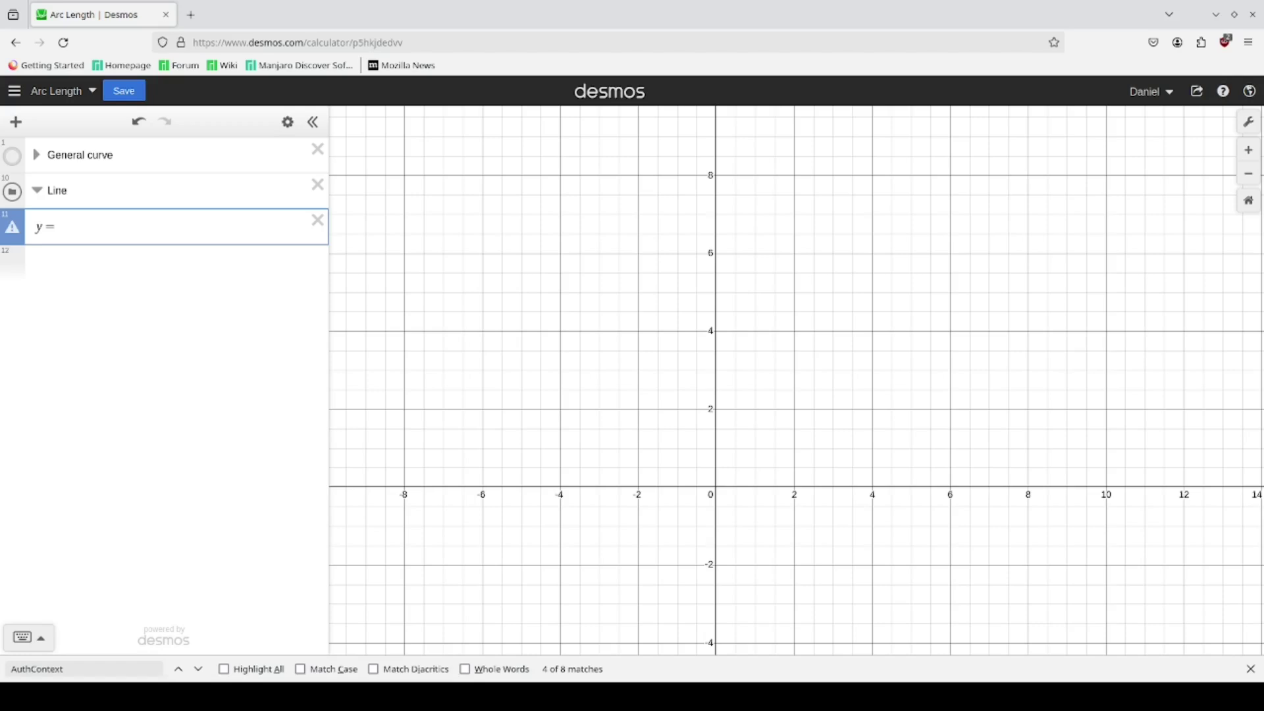
pyautogui.write('x-2')
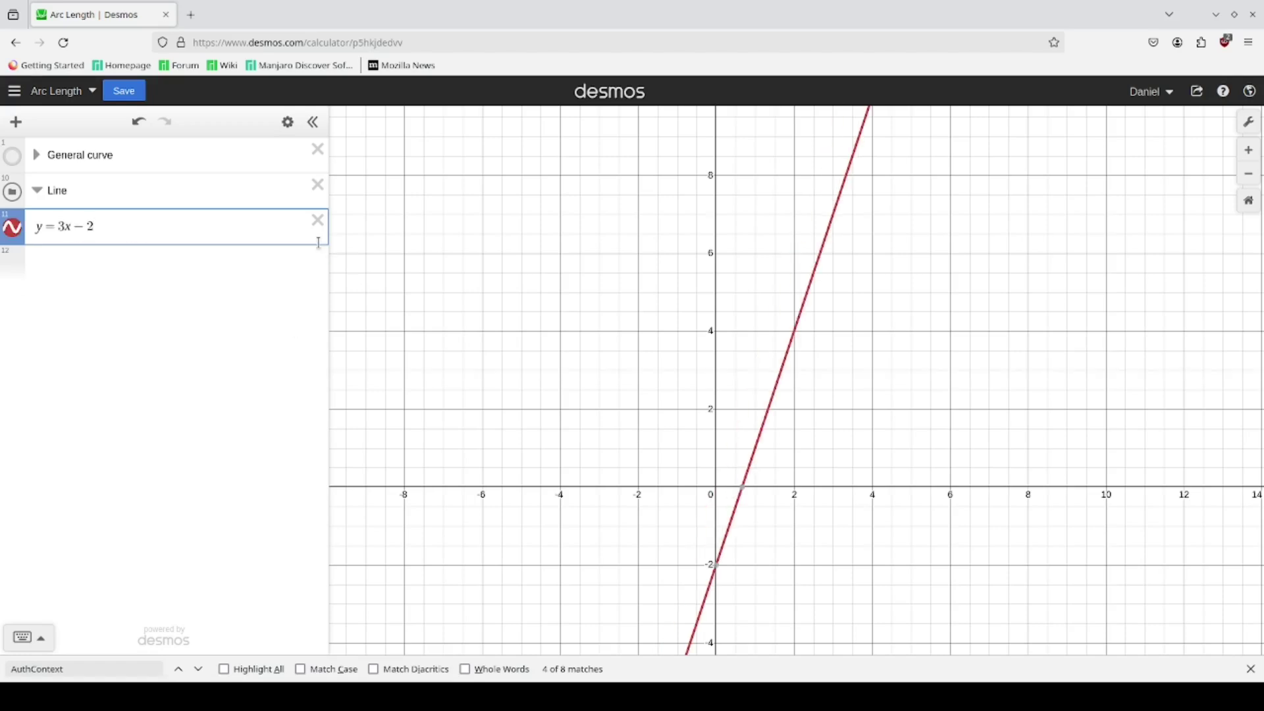
pyautogui.click(288, 123)
pyautogui.click(11, 231)
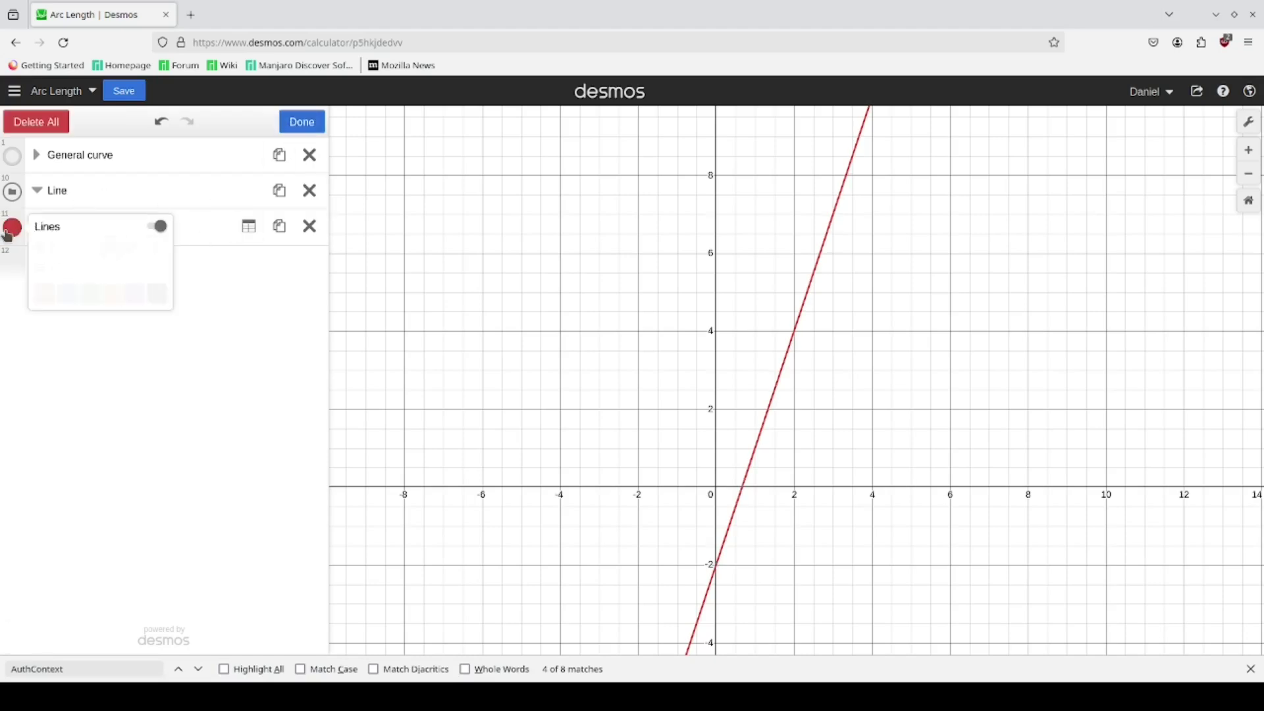
pyautogui.click(66, 293)
pyautogui.click(188, 230)
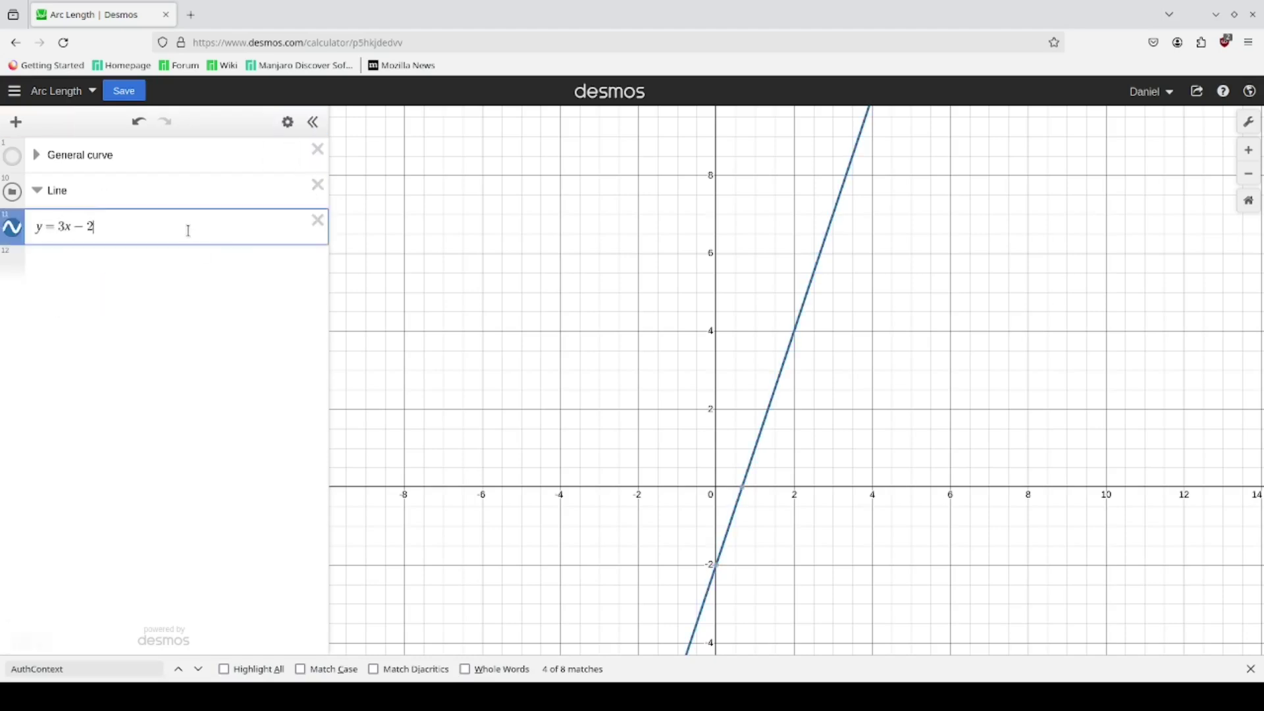
pyautogui.press('Return')
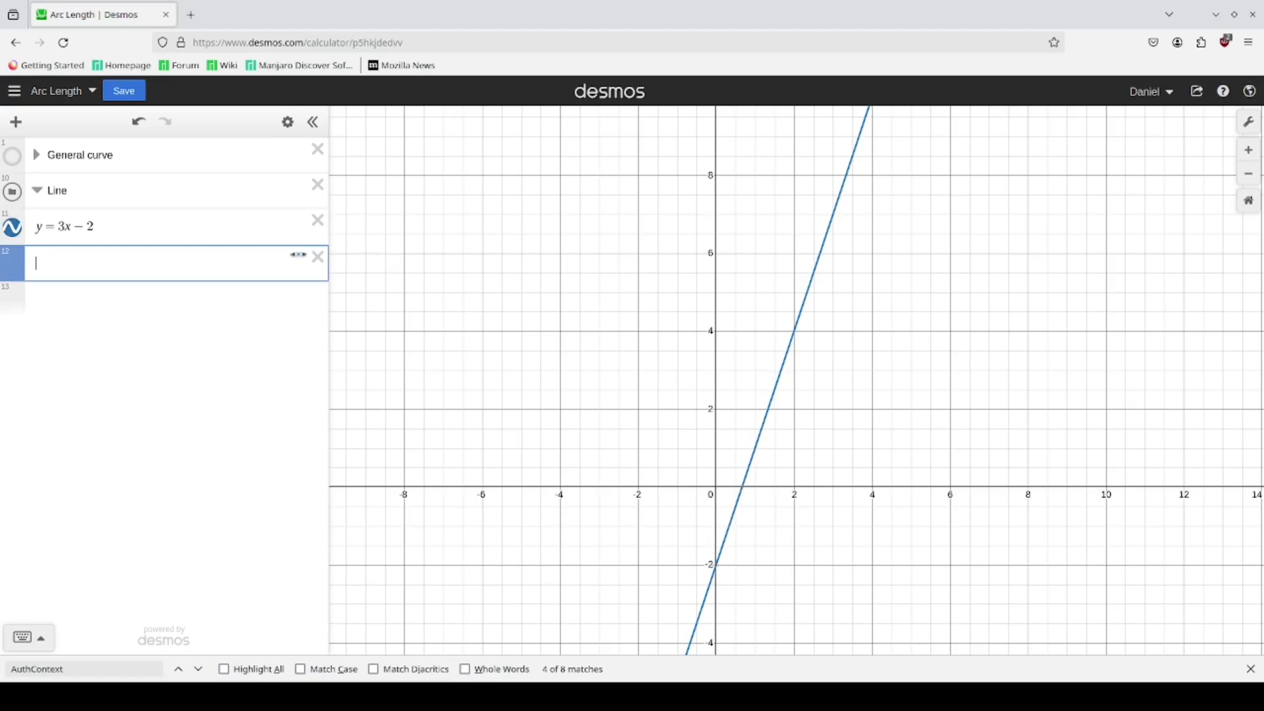
# - Rename the line's equation to f₁(x) = 3x − 2
pyautogui.click(49, 237)
pyautogui.press('BackSpace')
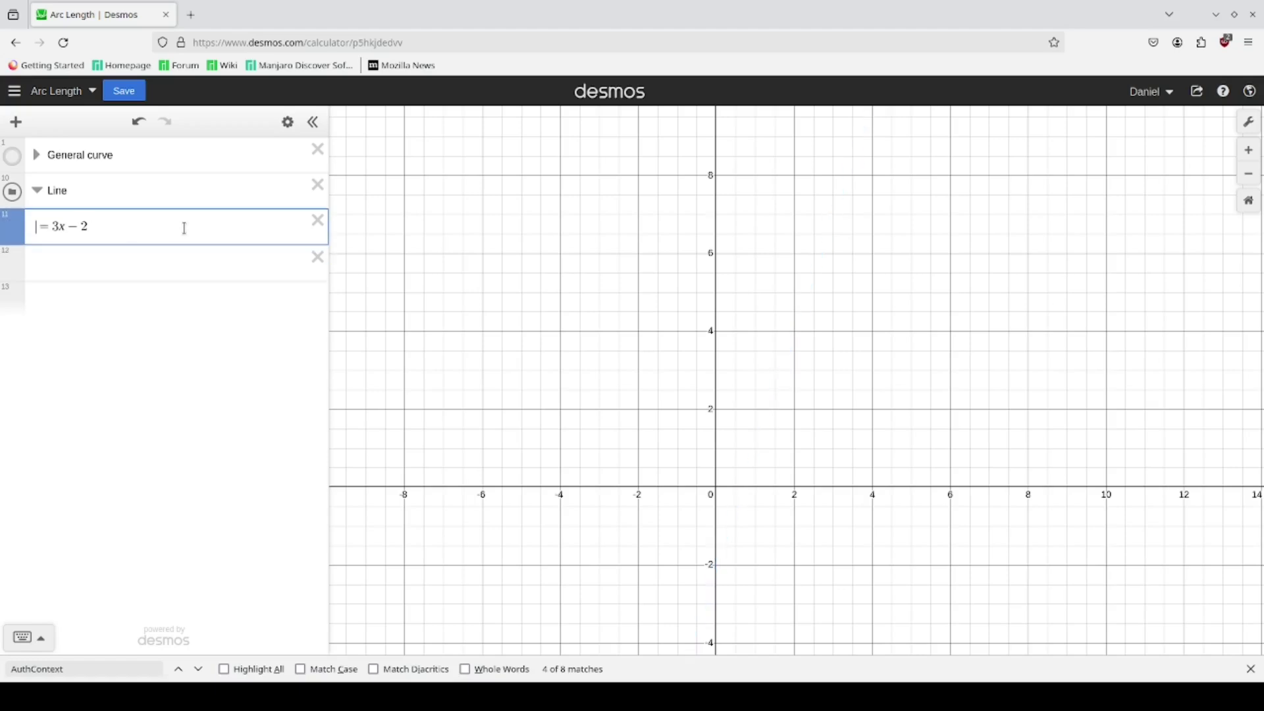
pyautogui.write('f_')
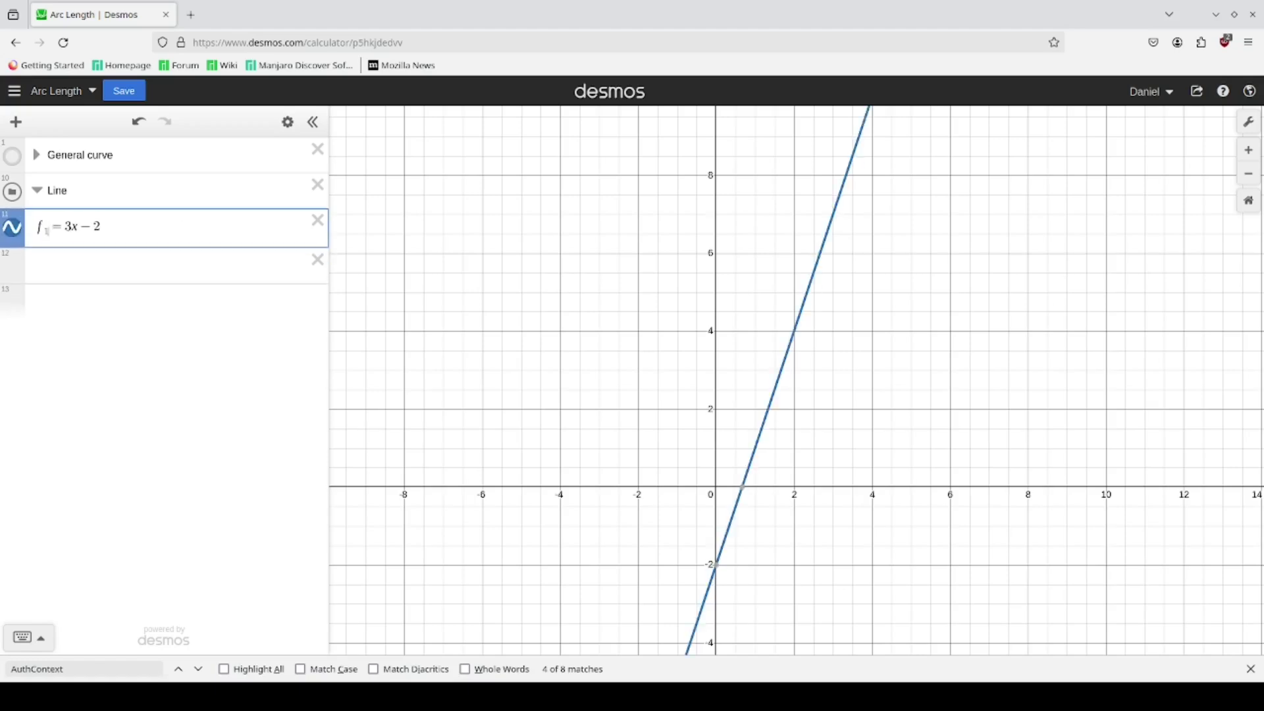
pyautogui.write('1(x)')
pyautogui.click(135, 263)
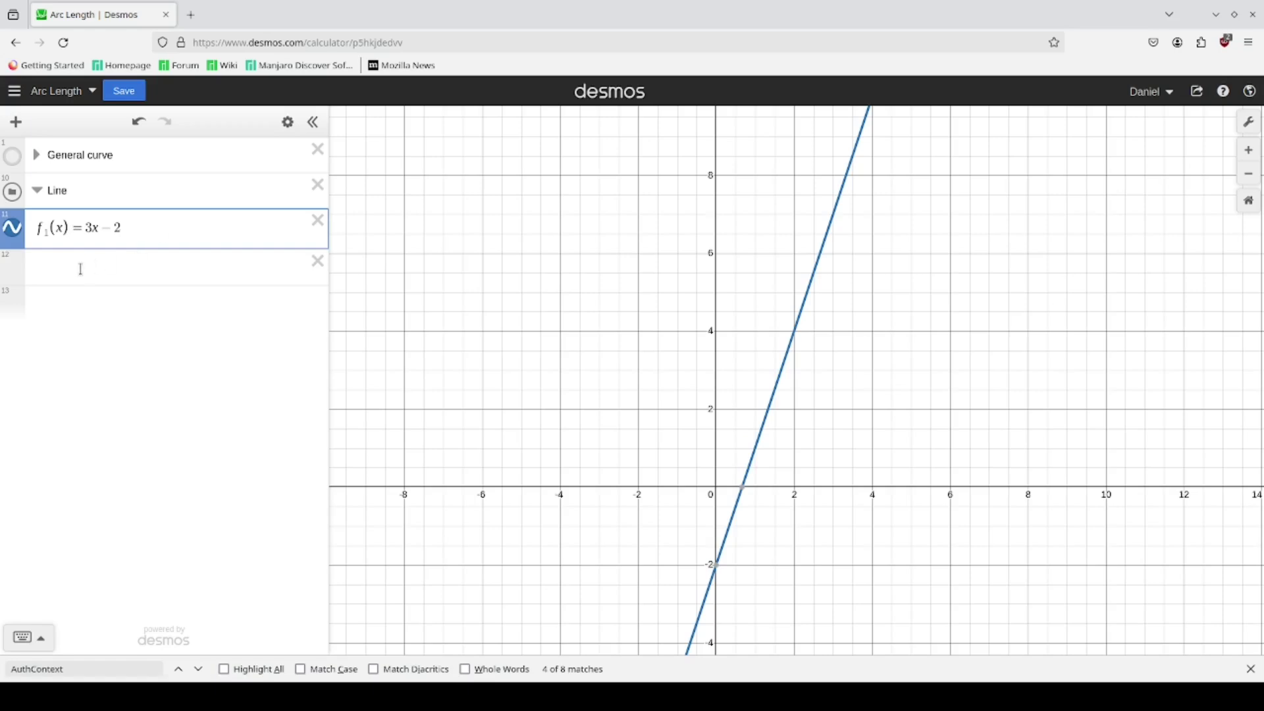
pyautogui.click(129, 230)
pyautogui.moveTo(129, 230); pyautogui.dragTo(79, 231)
pyautogui.click(164, 268)
# - Add sliders x₀ = −1 and x₁ = 2, then begin the distance expression √(x₁ − x₀
pyautogui.write('x')
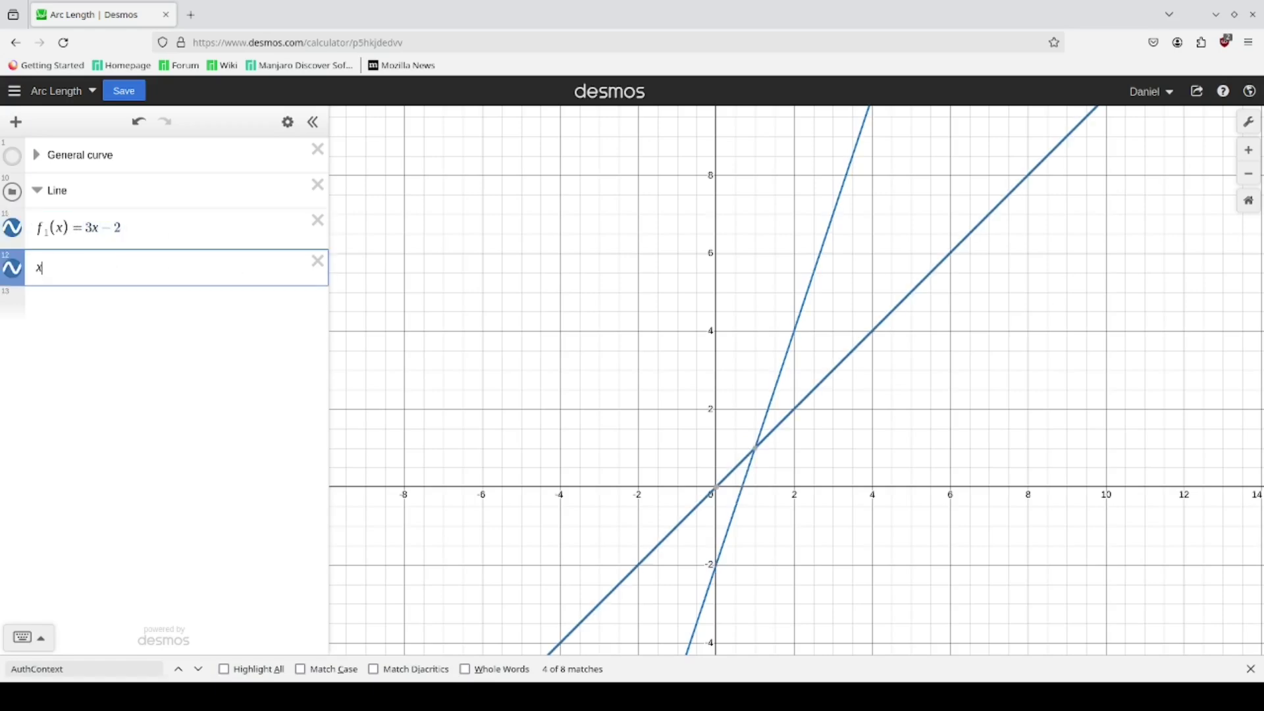
pyautogui.write('_9 =')
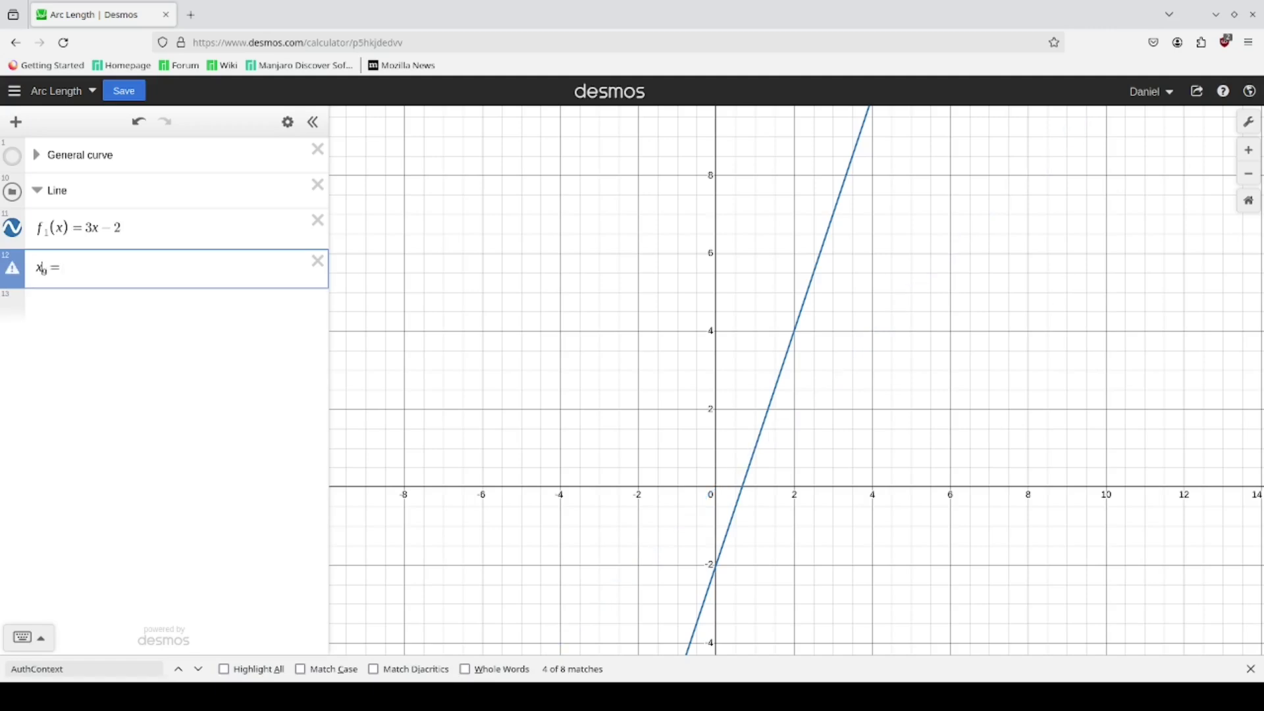
pyautogui.press('BackSpace')
pyautogui.write('q')
pyautogui.write('-1')
pyautogui.press('Return')
pyautogui.write('x_1')
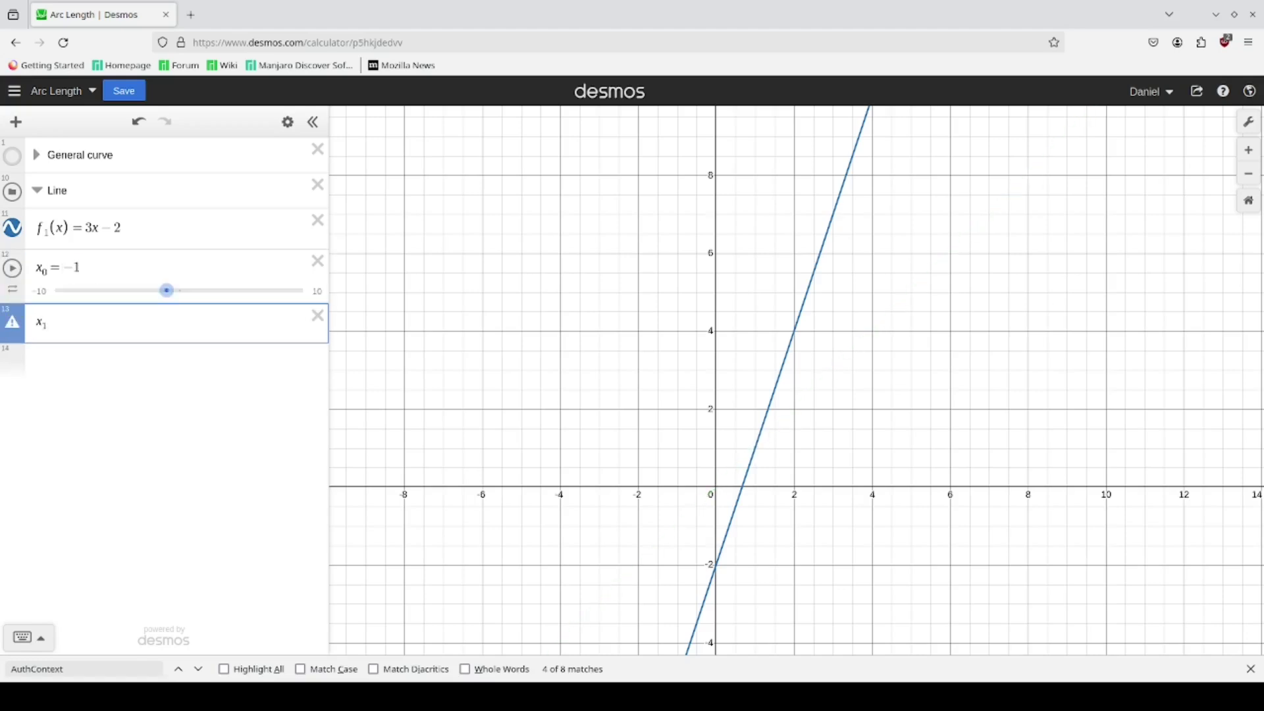
pyautogui.write('=2')
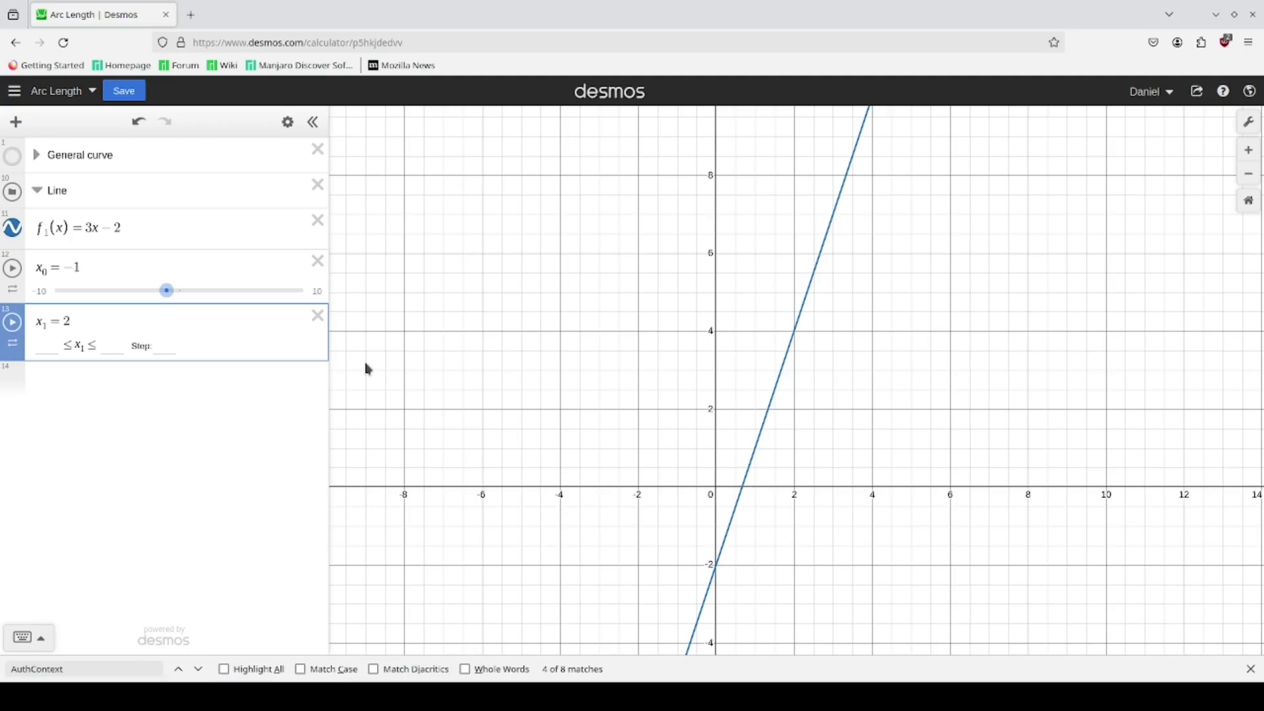
pyautogui.moveTo(708, 536); pyautogui.dragTo(809, 428)
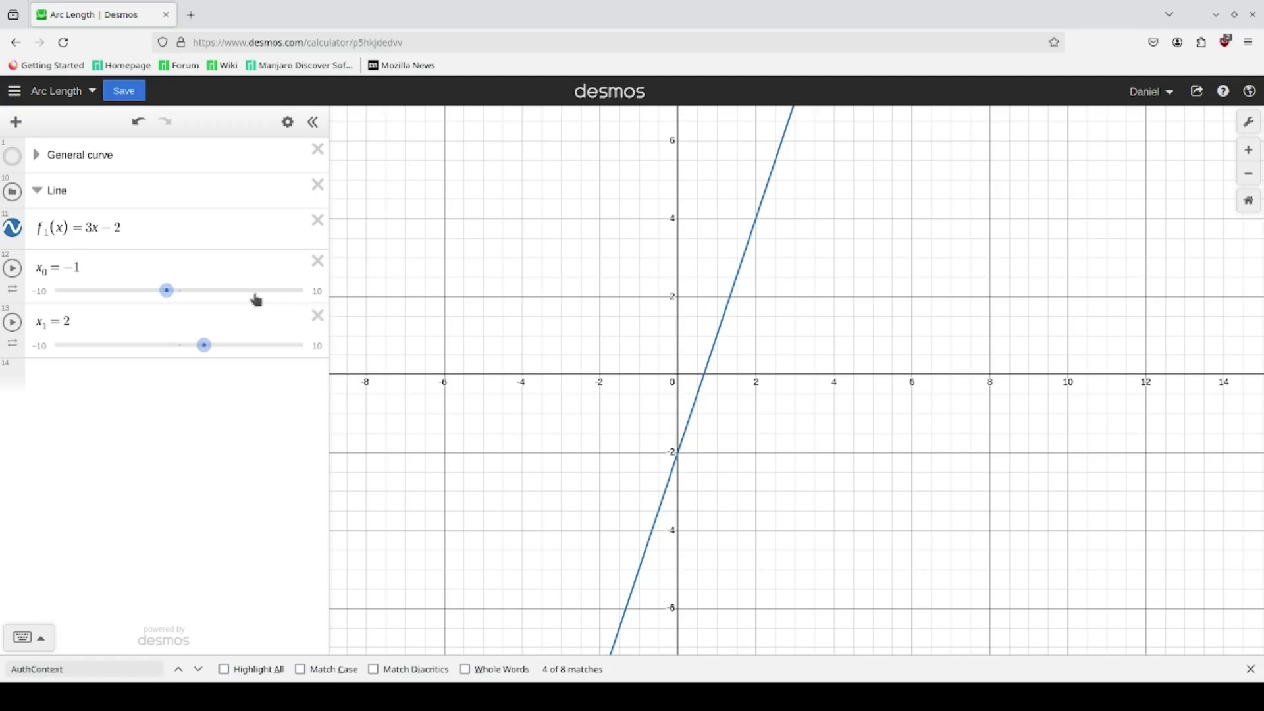
pyautogui.click(189, 319)
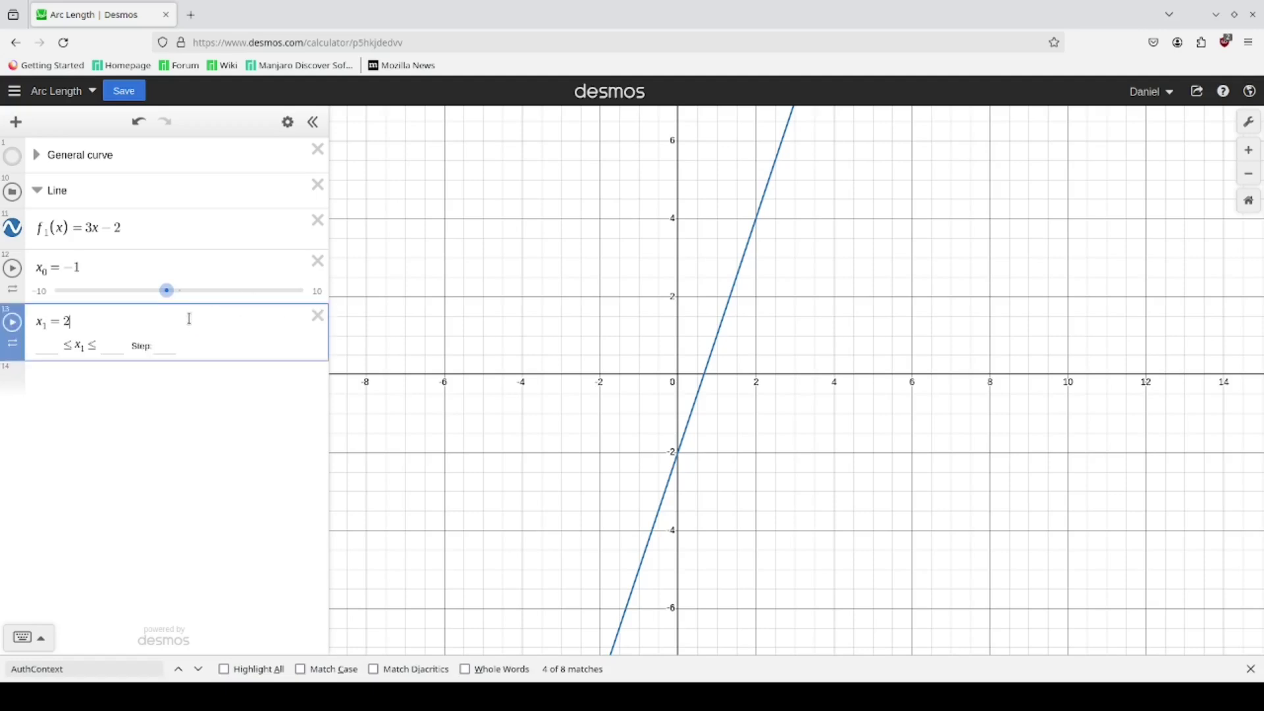
pyautogui.press('Return')
pyautogui.write('sqrt')
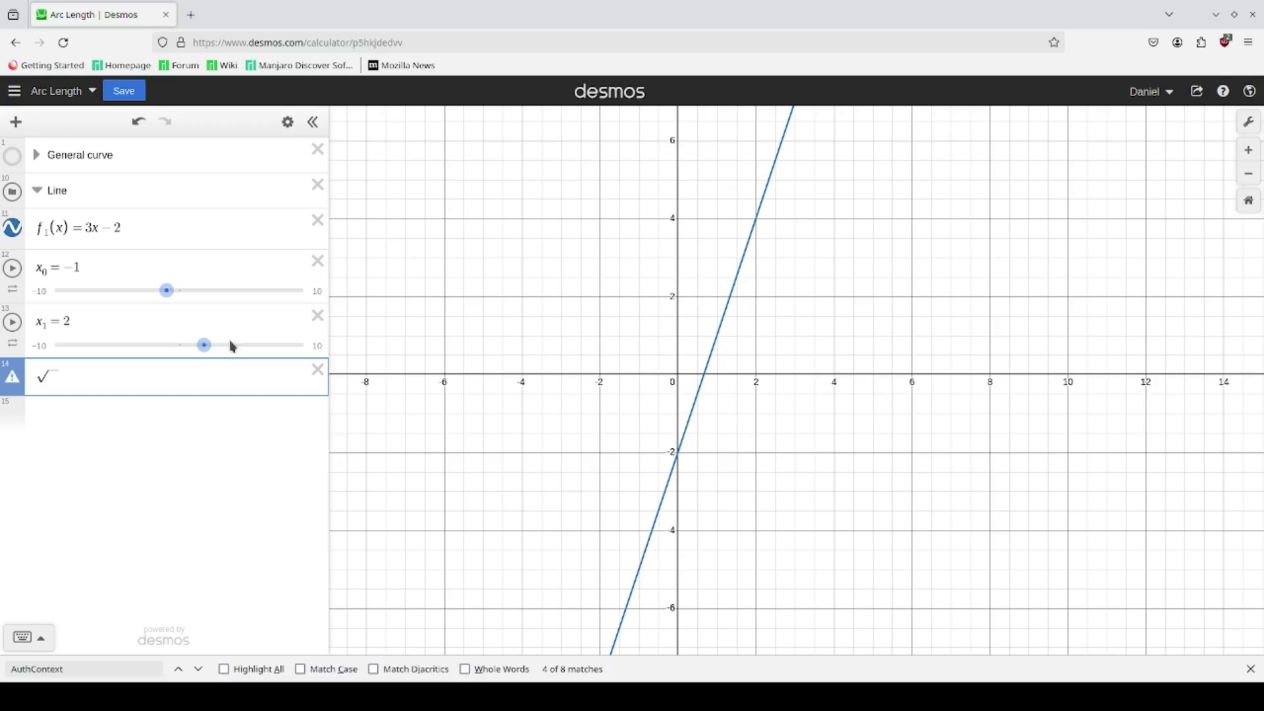
pyautogui.write('(x_1')
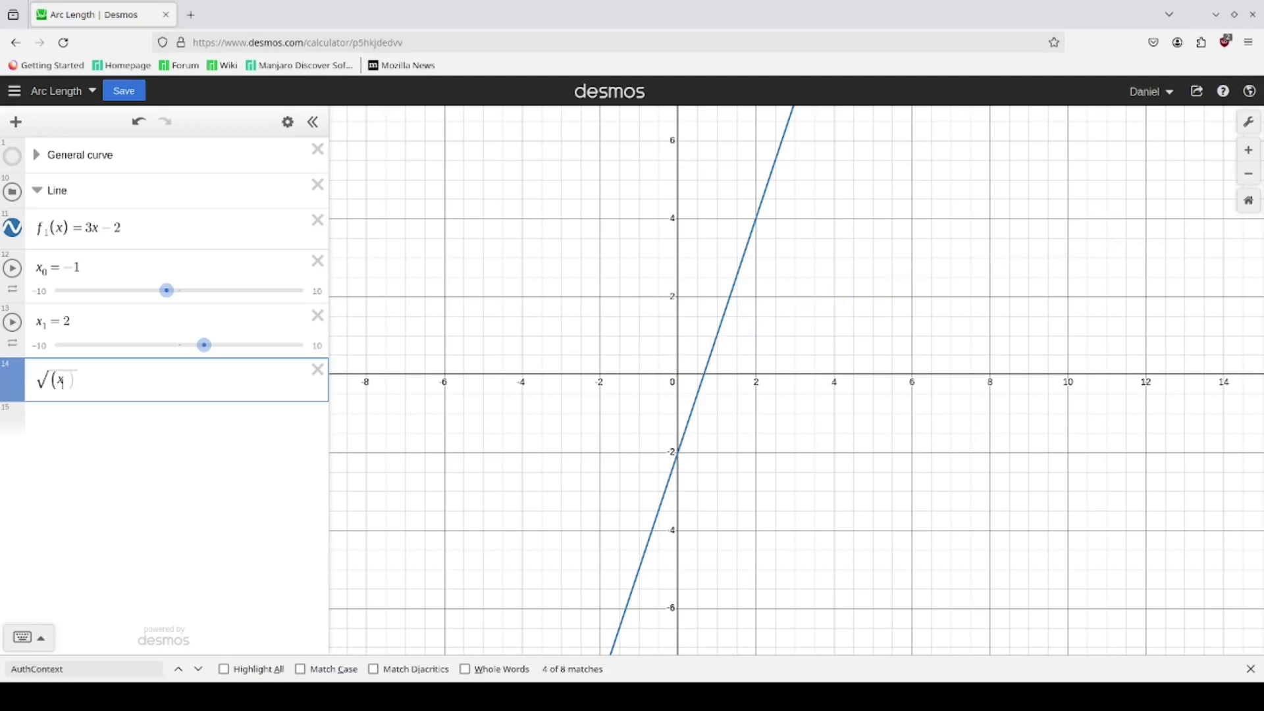
pyautogui.write('-x_0')
# - Square (x₁ − x₀) and add the f₁(x₁) term under the square root
pyautogui.press('Right')
pyautogui.press('Right')
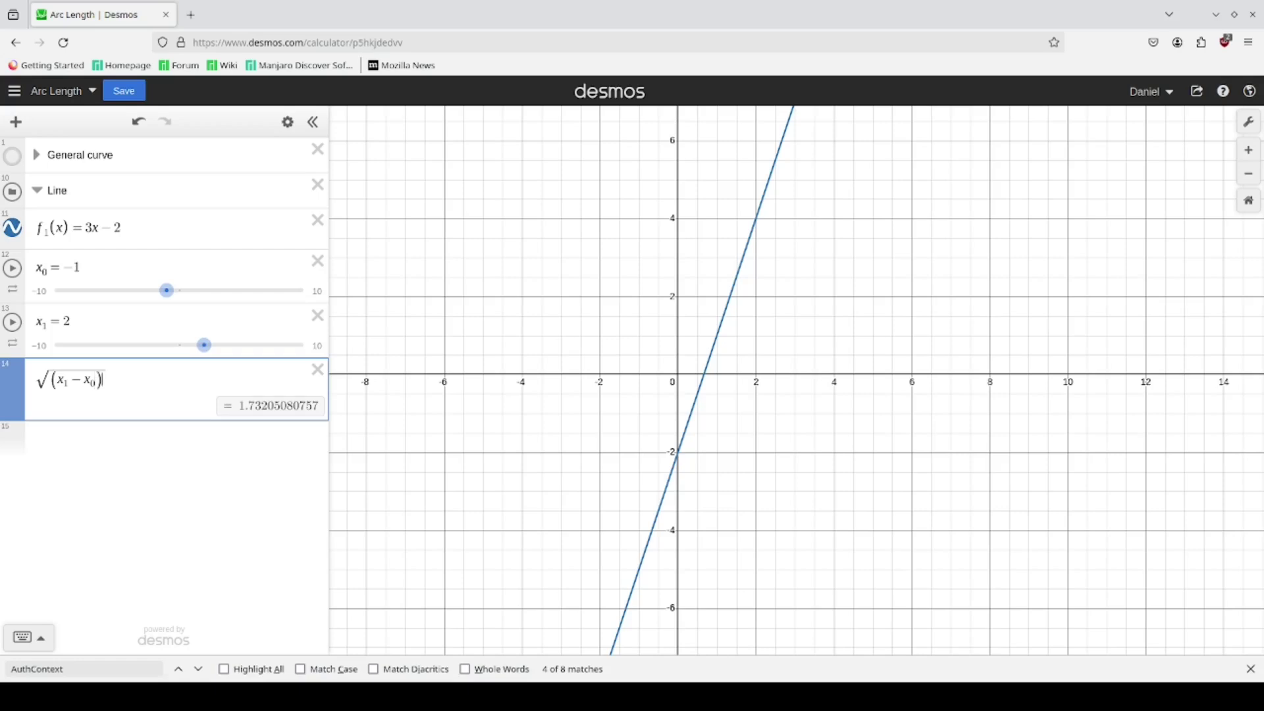
pyautogui.write('^2')
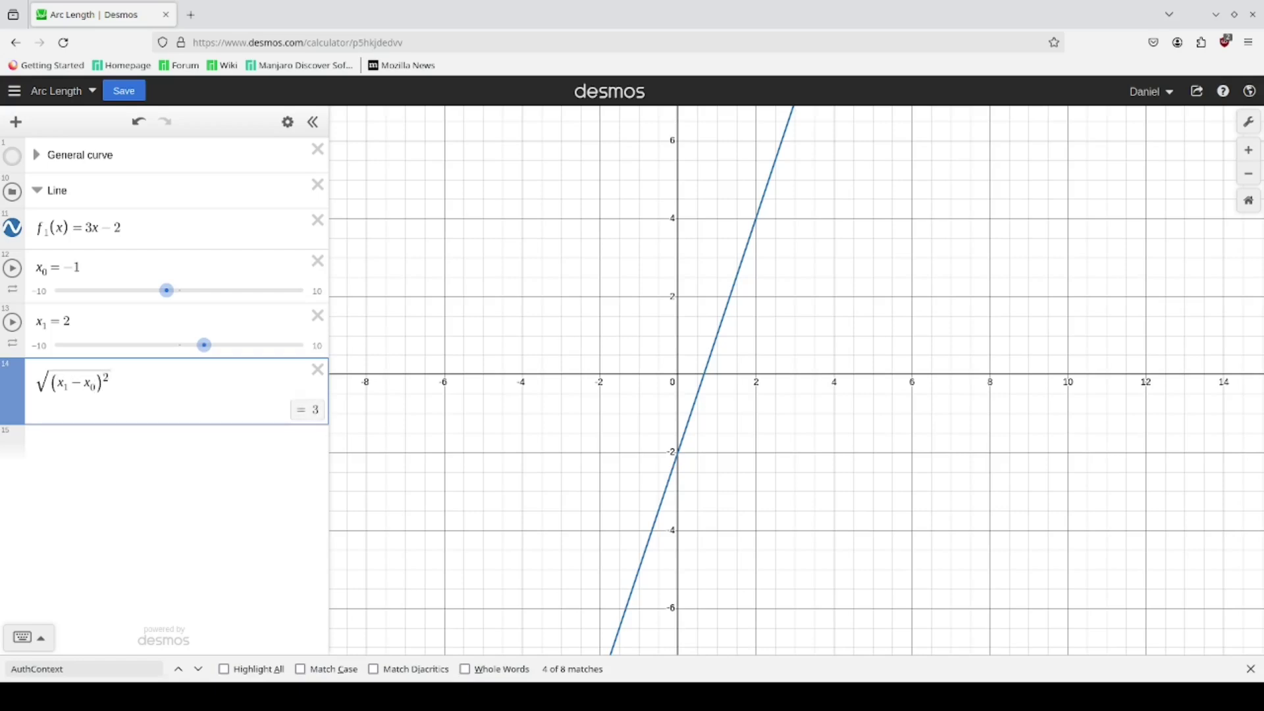
pyautogui.press('BackSpace')
pyautogui.write('2')
pyautogui.press('Right')
pyautogui.write('+(f_')
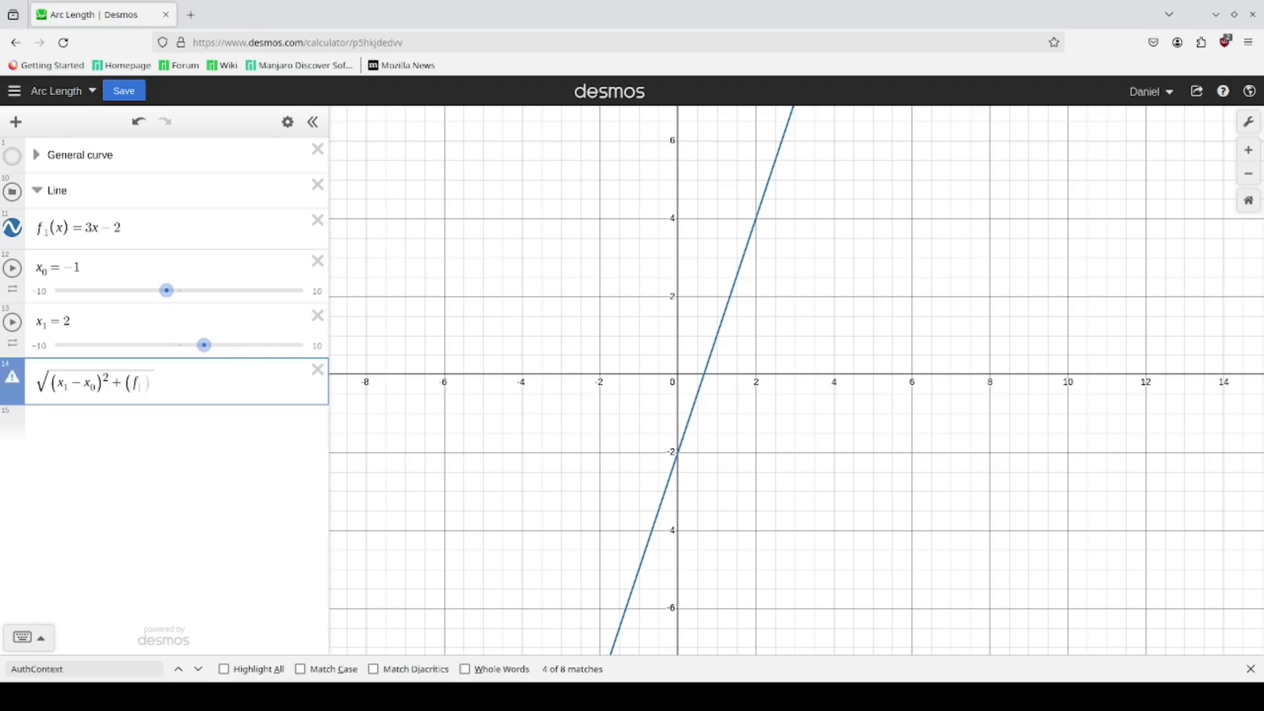
pyautogui.write('1')
pyautogui.write('(x_4')
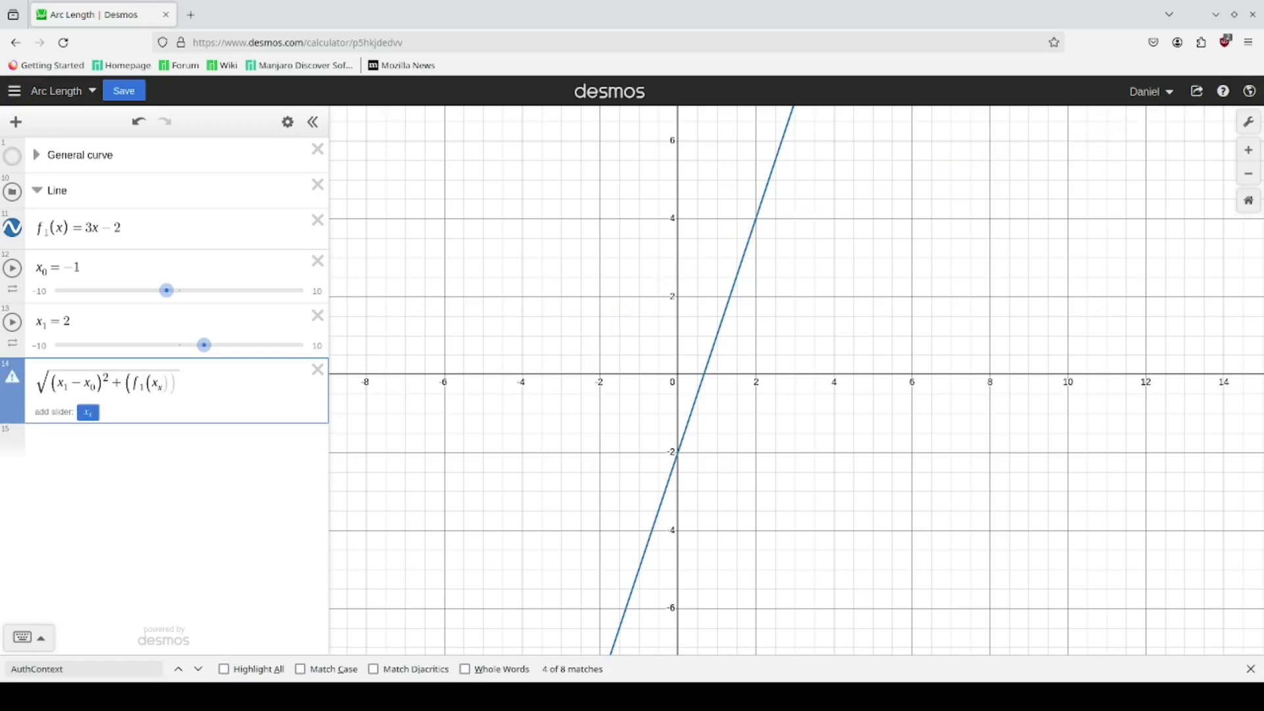
pyautogui.press('BackSpace')
pyautogui.write('1)')
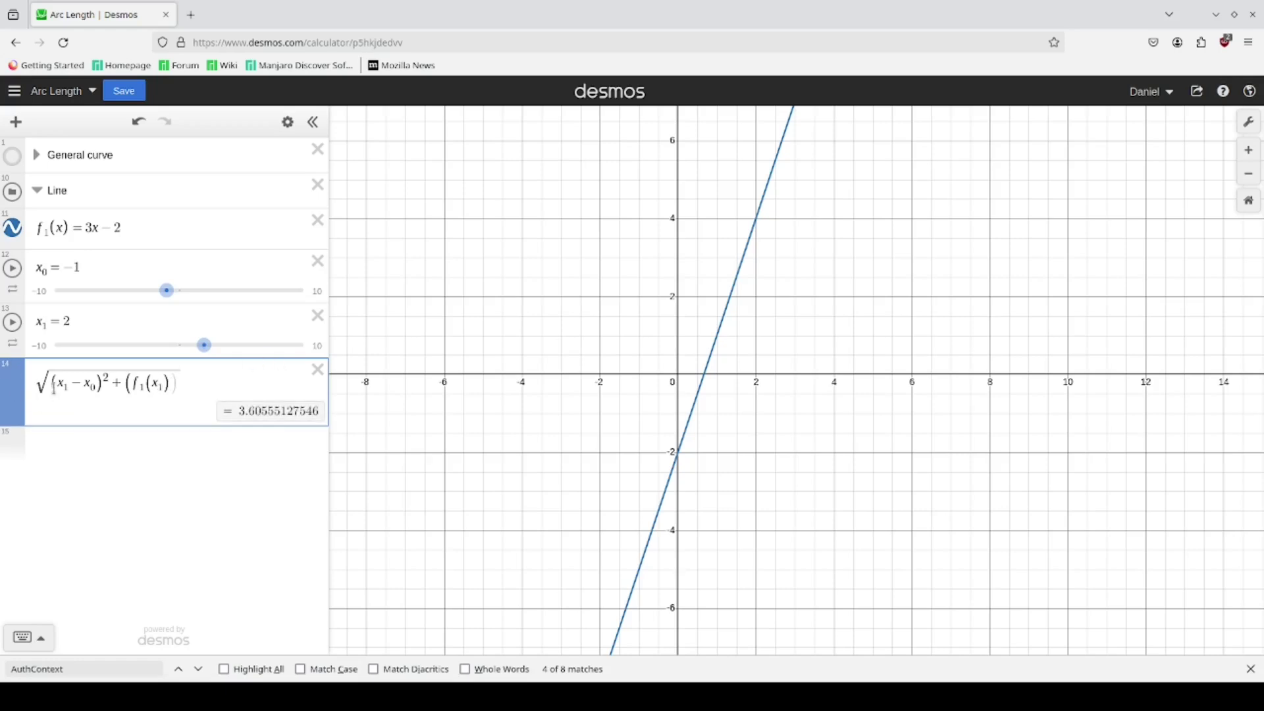
# - Subtract f₁(x₀) and square that difference, so the distance evaluates to 9.48683298051
pyautogui.moveTo(57, 385); pyautogui.dragTo(68, 385)
pyautogui.moveTo(130, 384); pyautogui.dragTo(169, 385)
pyautogui.click(175, 385)
pyautogui.write('-f_1')
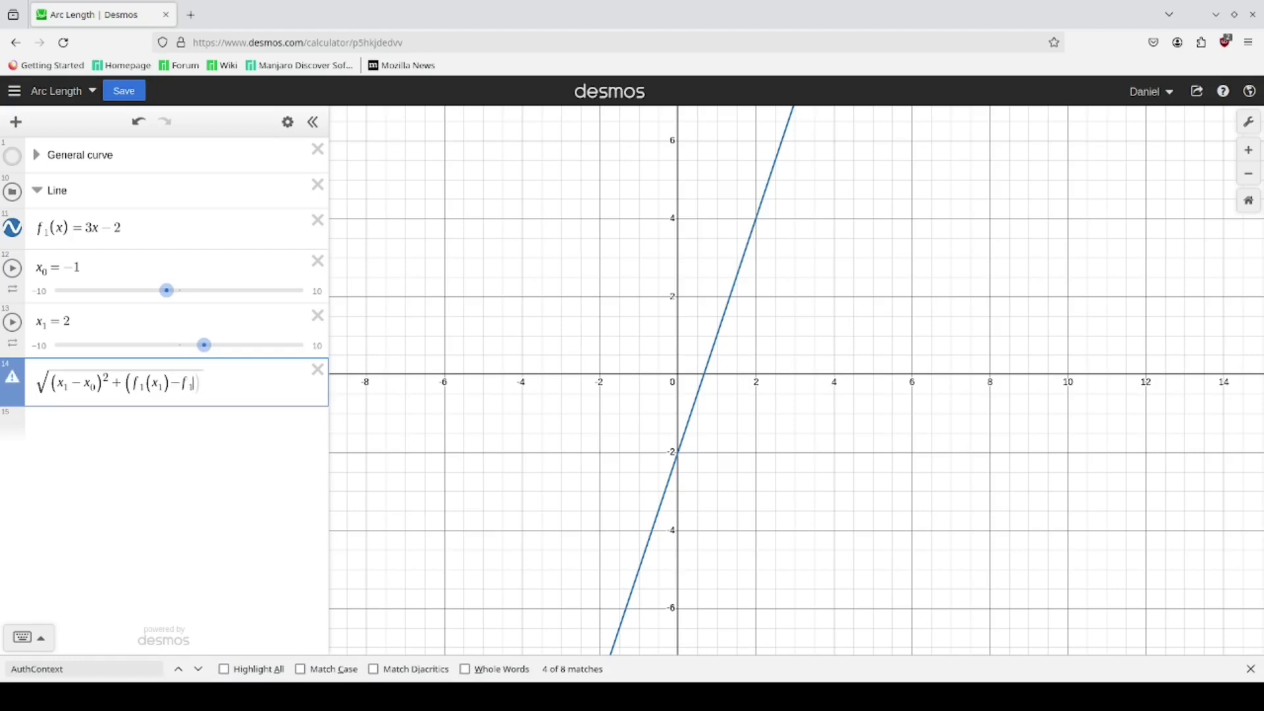
pyautogui.write('(x')
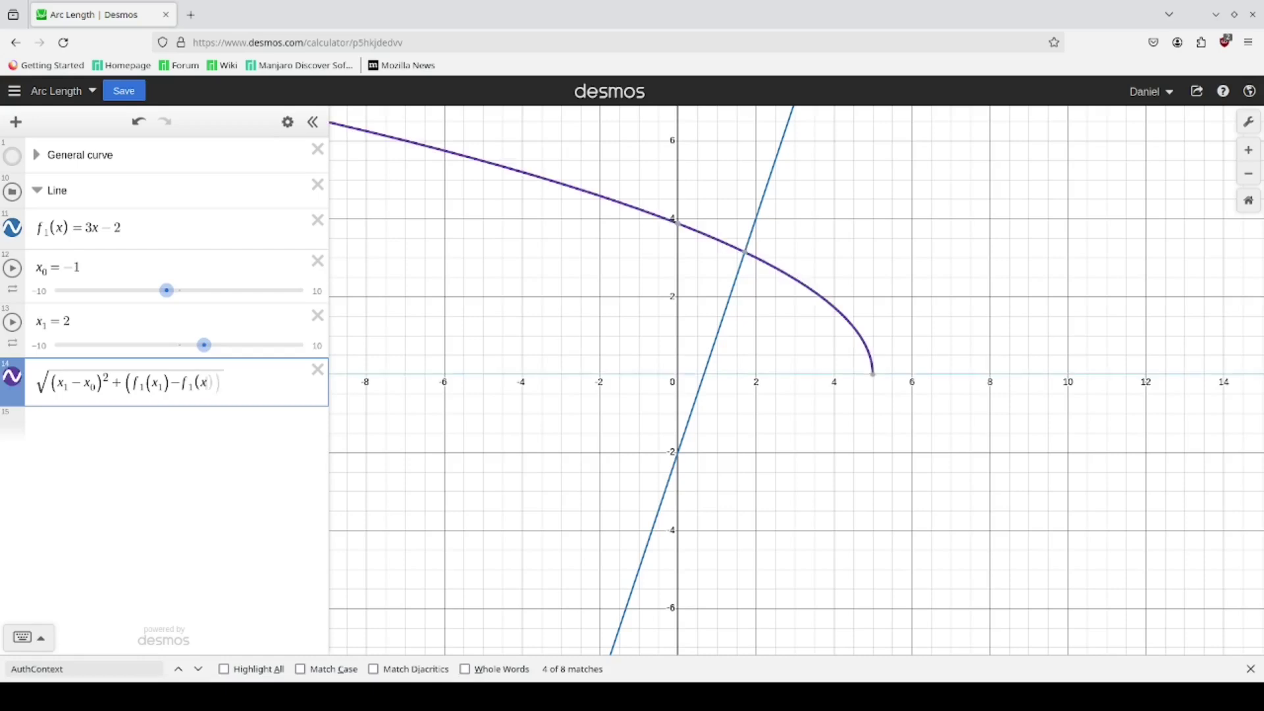
pyautogui.write('_0')
pyautogui.write('=')
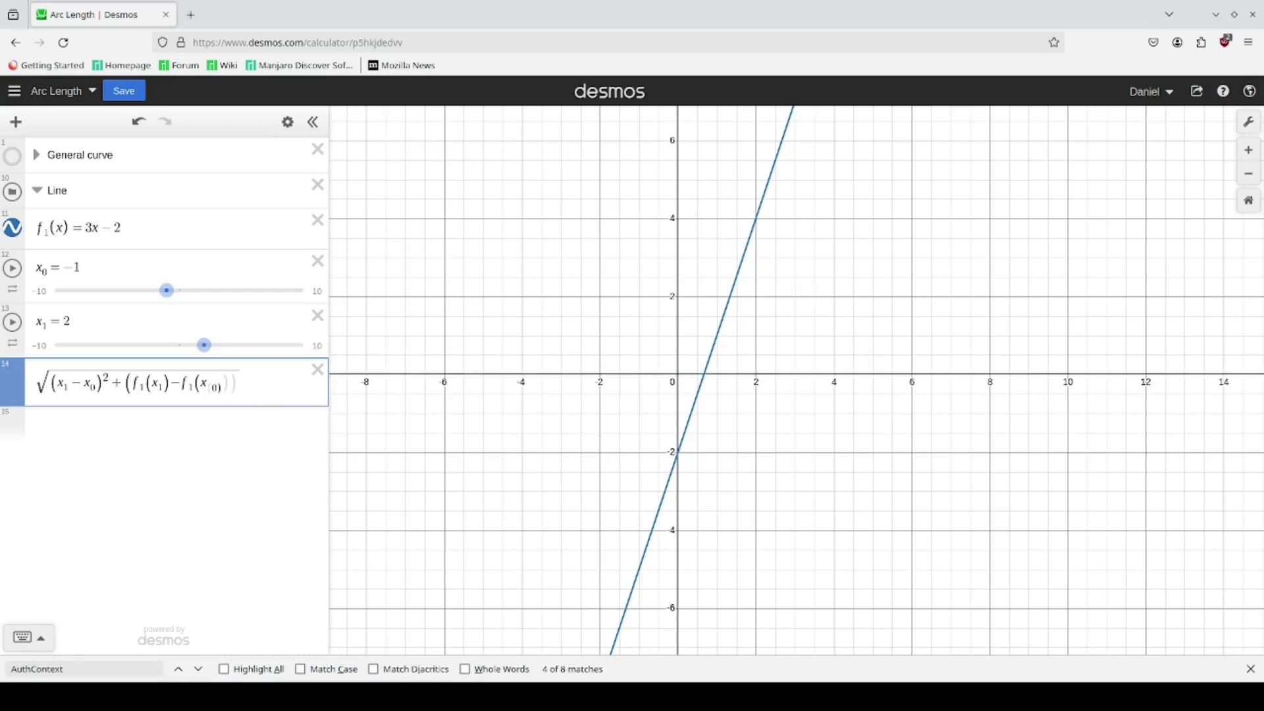
pyautogui.press('BackSpace')
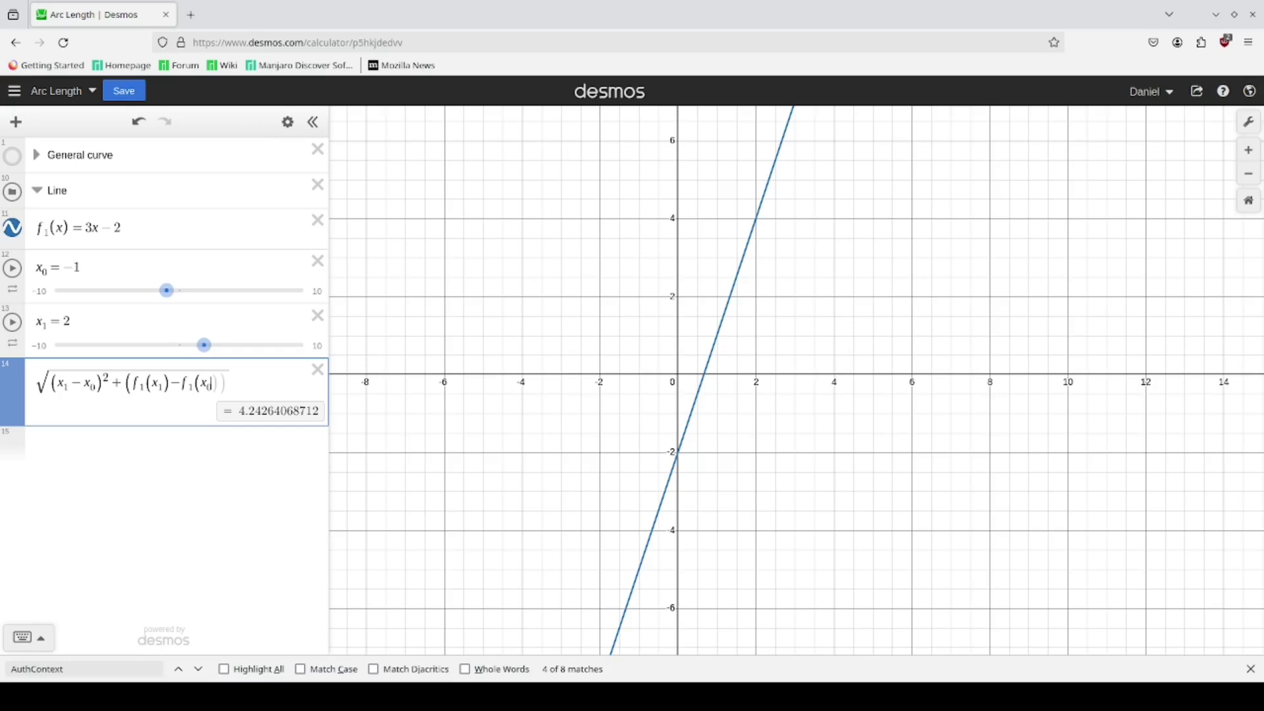
pyautogui.write('))')
pyautogui.click(54, 387)
pyautogui.click(215, 385)
pyautogui.write('^2')
pyautogui.moveTo(136, 229); pyautogui.dragTo(74, 231)
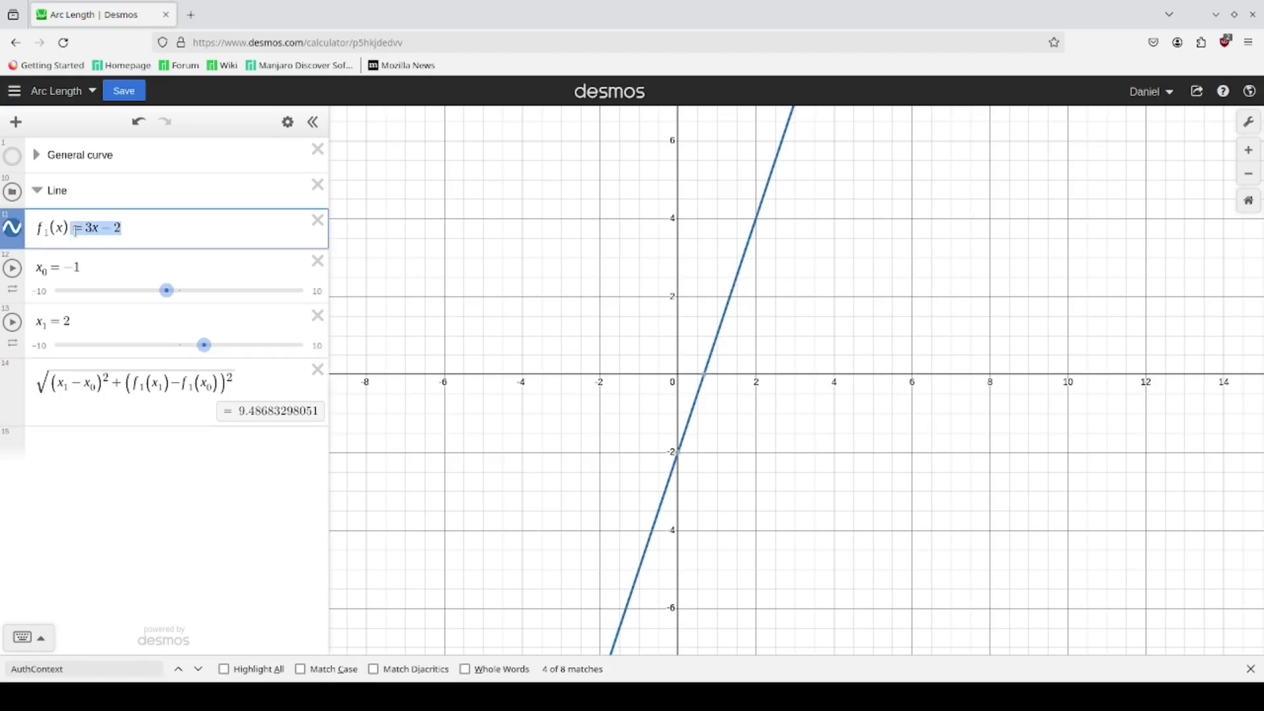
# - Show the semicircle and move the f₁, x₀, x₁ and distance rows into the Line folder
pyautogui.click(13, 157)
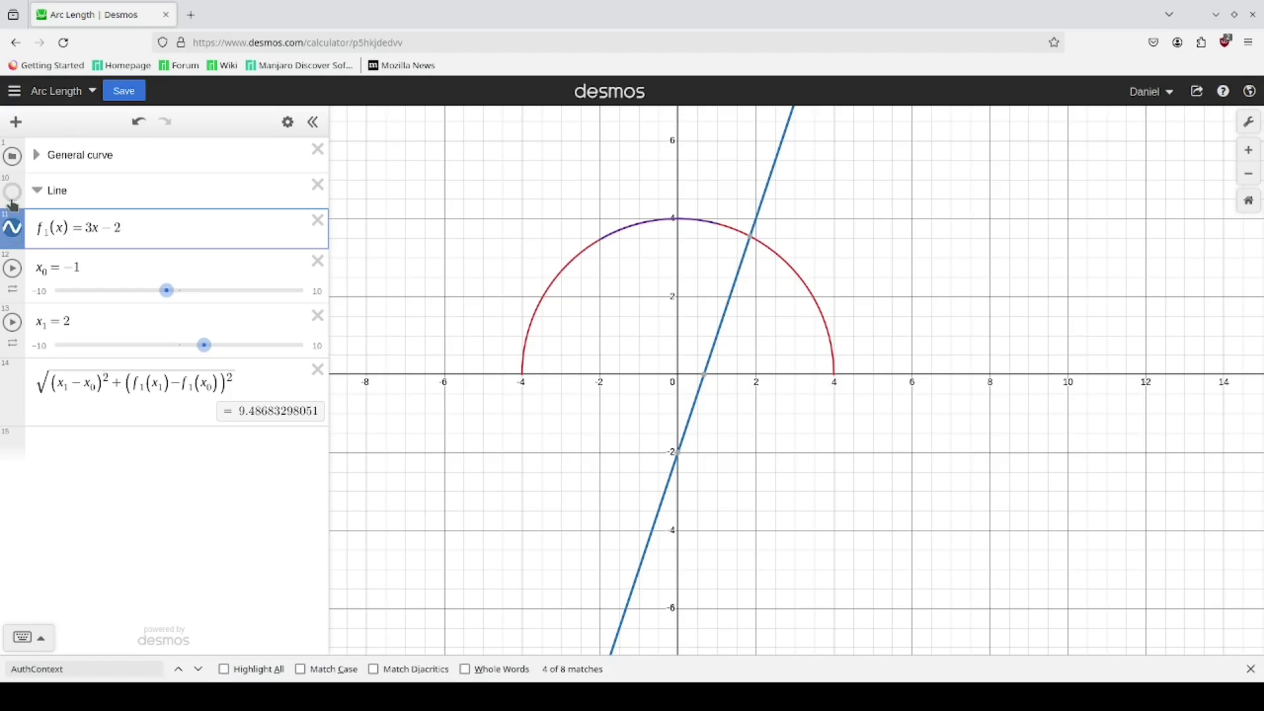
pyautogui.moveTo(6, 218); pyautogui.dragTo(8, 250)
pyautogui.moveTo(17, 321); pyautogui.dragTo(17, 324)
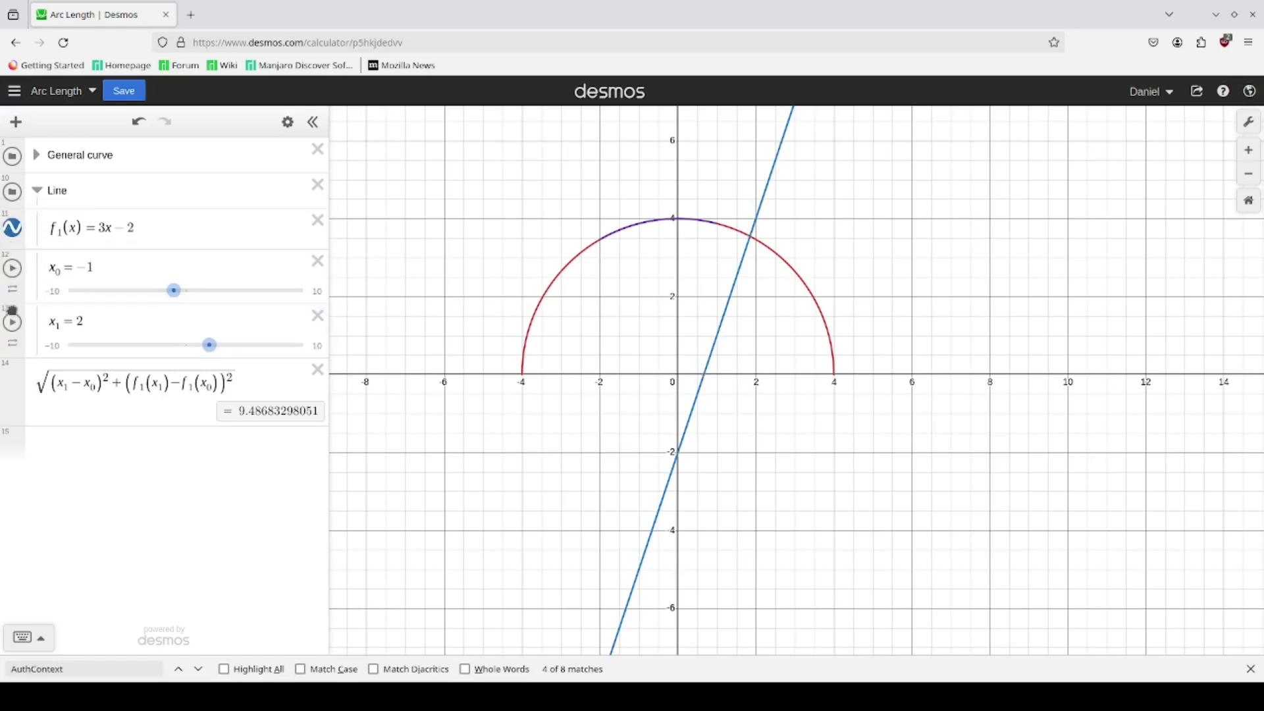
pyautogui.moveTo(13, 372); pyautogui.dragTo(14, 374)
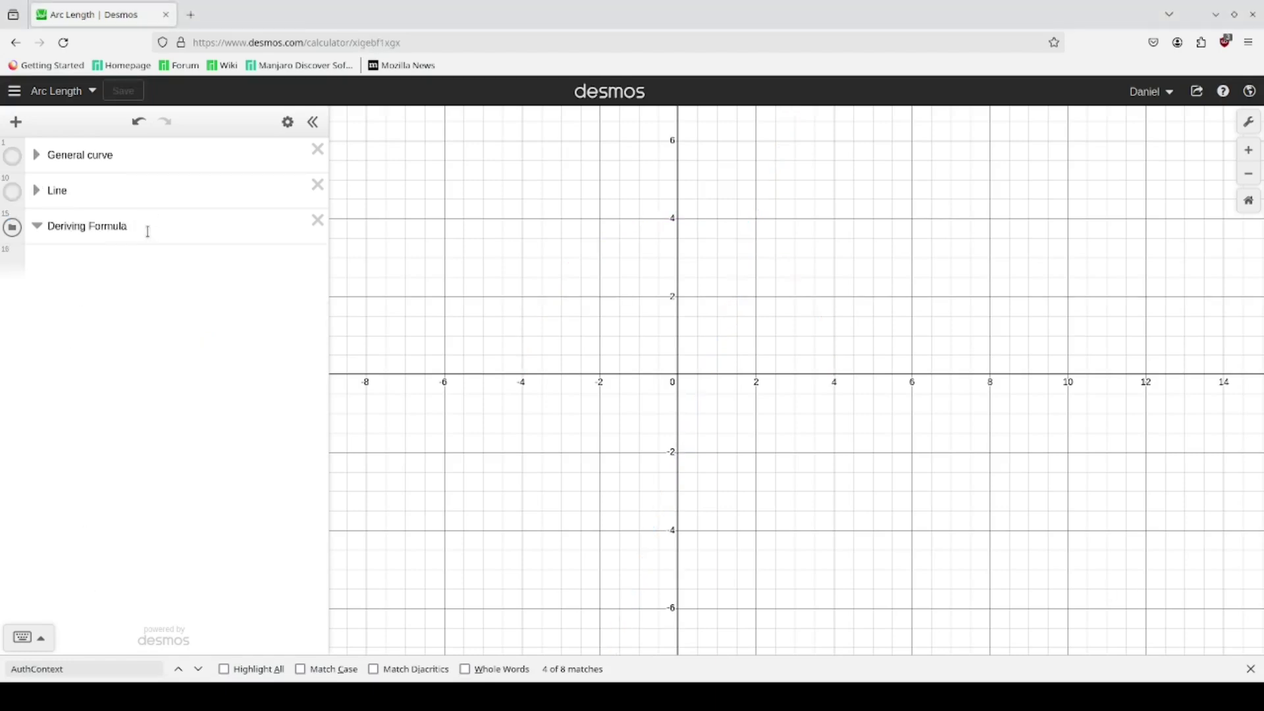
# - Add the expression √(Δx² + Δy²) inside the Deriving Formula folder
pyautogui.click(148, 231)
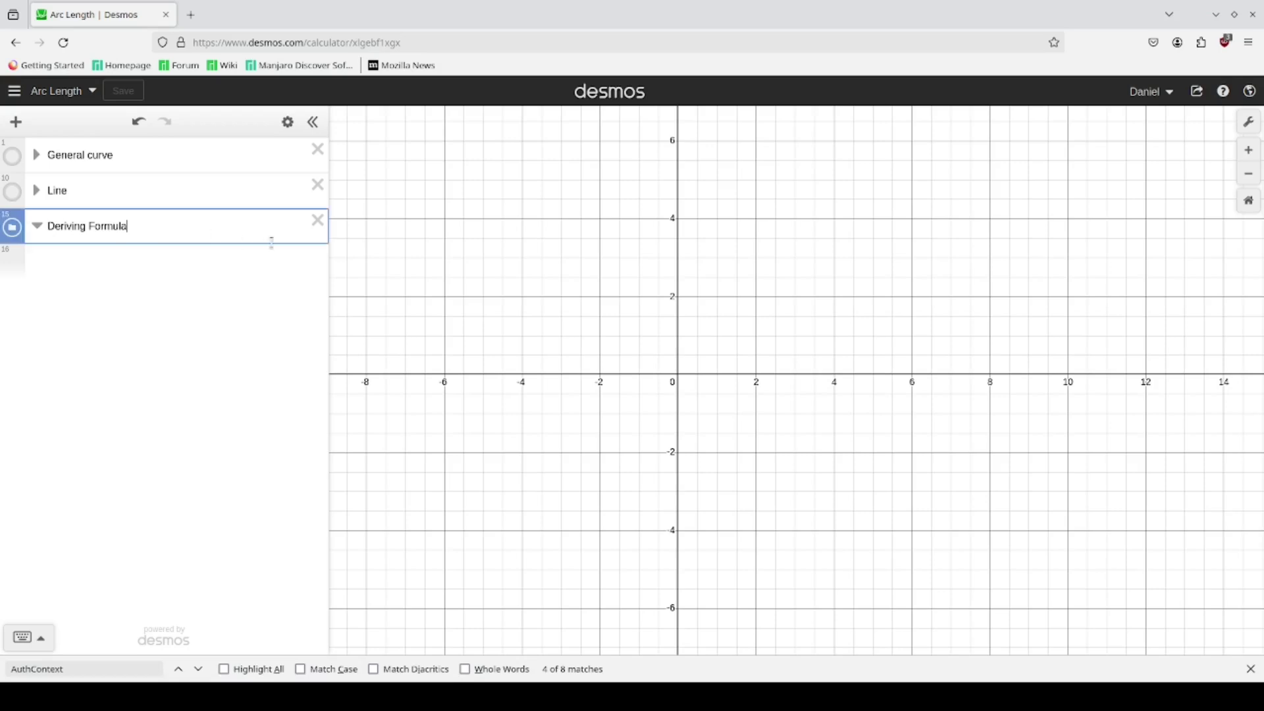
pyautogui.press('Return')
pyautogui.write('sq')
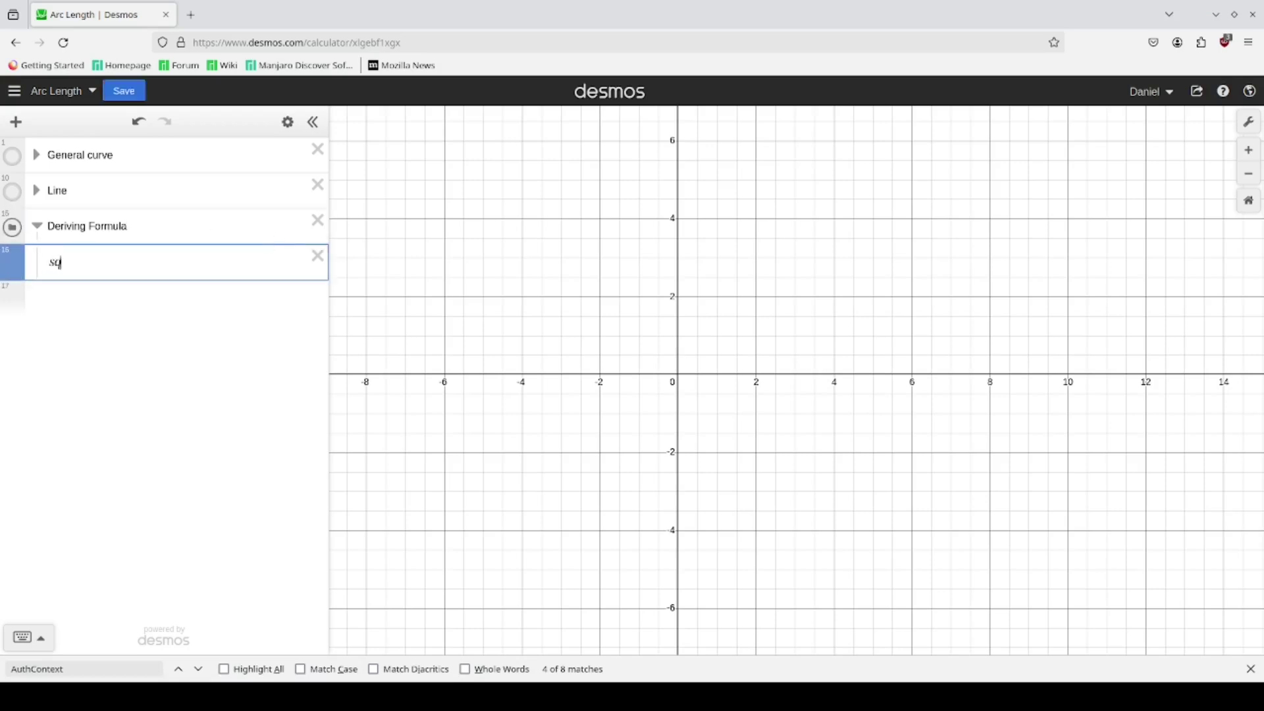
pyautogui.write('rtDeltax^2')
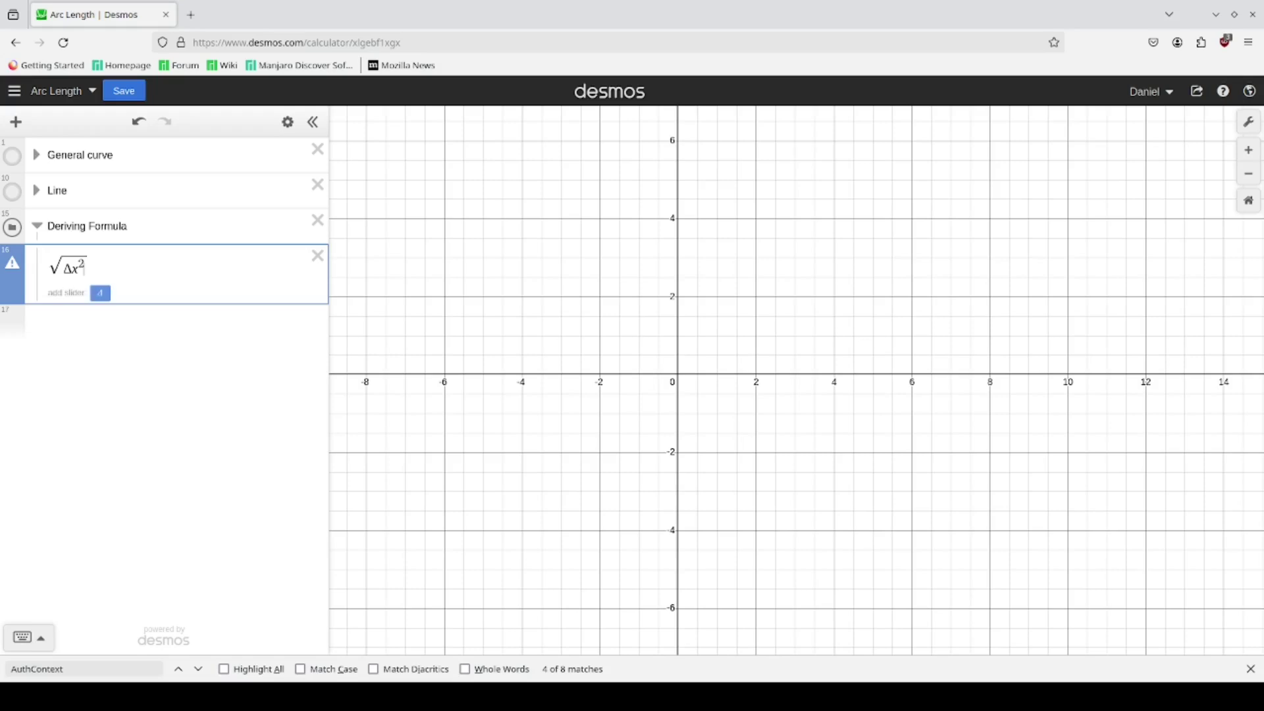
pyautogui.press('Left')
pyautogui.press('Left')
pyautogui.press('Left')
pyautogui.hotkey('shift', 'Left')
pyautogui.press('Right')
pyautogui.press('Right')
pyautogui.press('Right')
pyautogui.press('Right')
pyautogui.write('+Deltay')
pyautogui.write('^2')
pyautogui.press('Right')
# - Rewrite the root contents as Δx²(1 + Δy²/Δx²)
pyautogui.doubleClick(79, 266)
pyautogui.hotkey('ctrl', 'c')
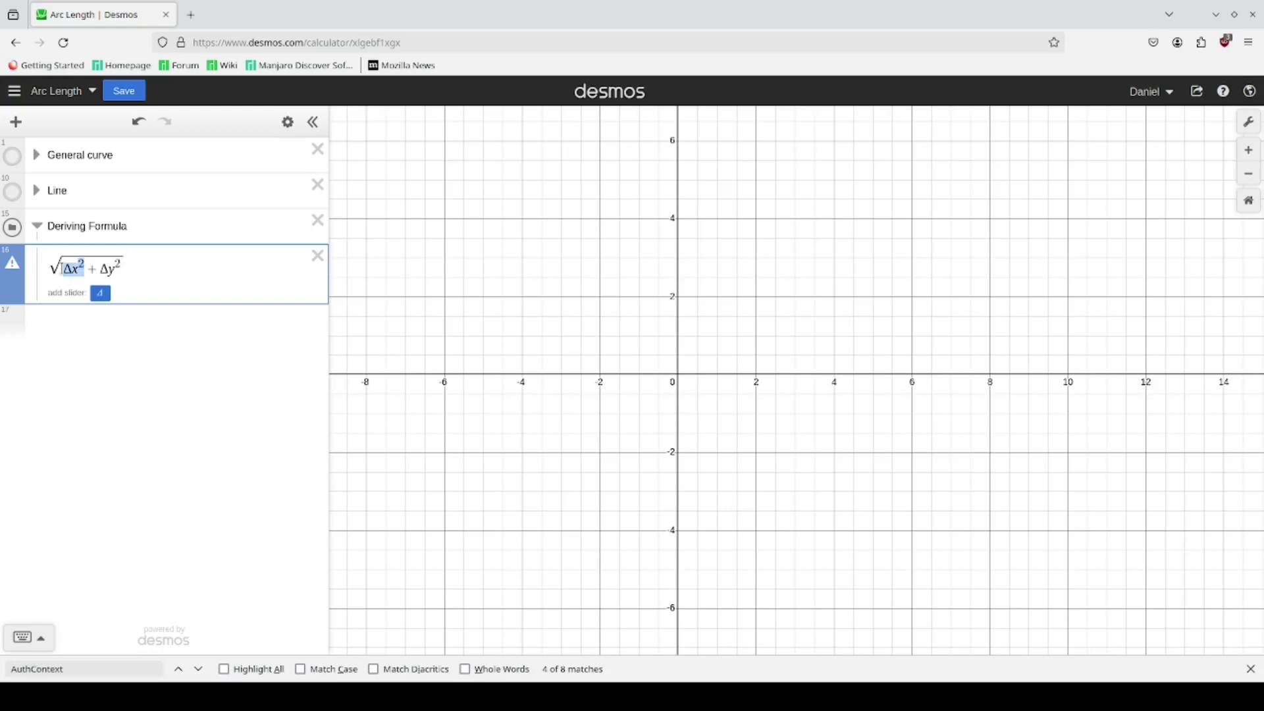
pyautogui.click(119, 264)
pyautogui.write('/')
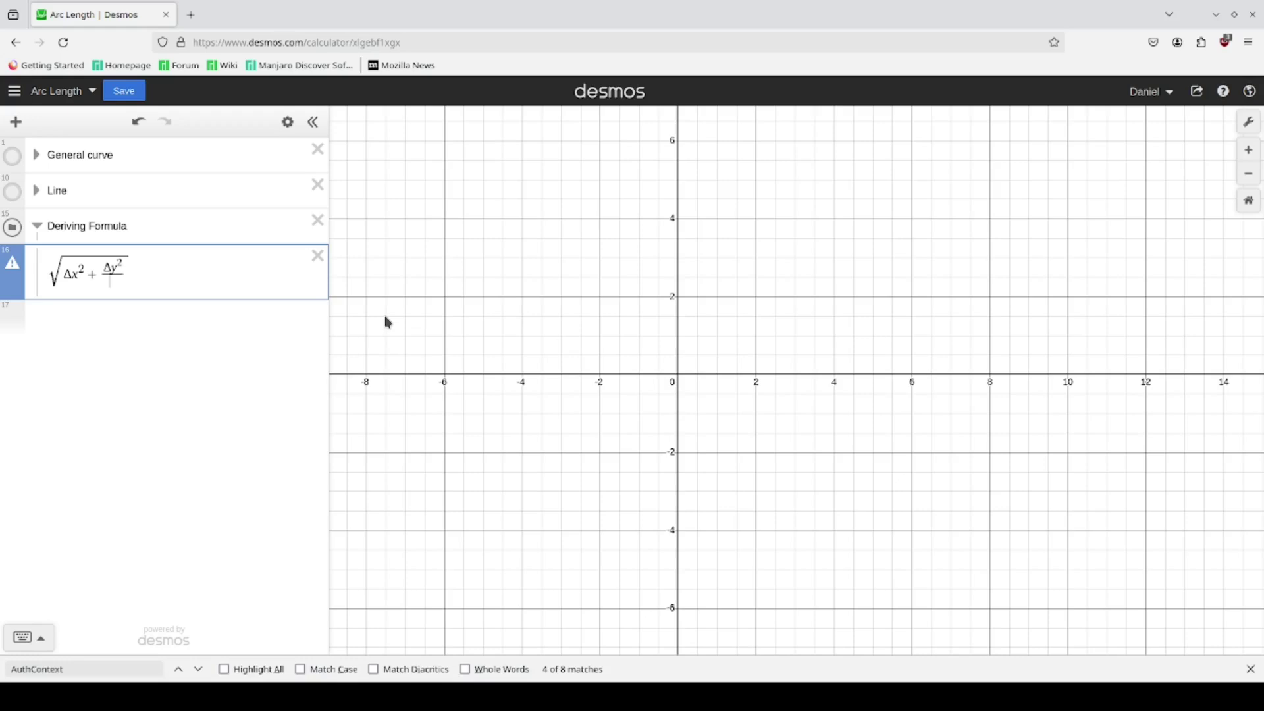
pyautogui.write('Deltax^2')
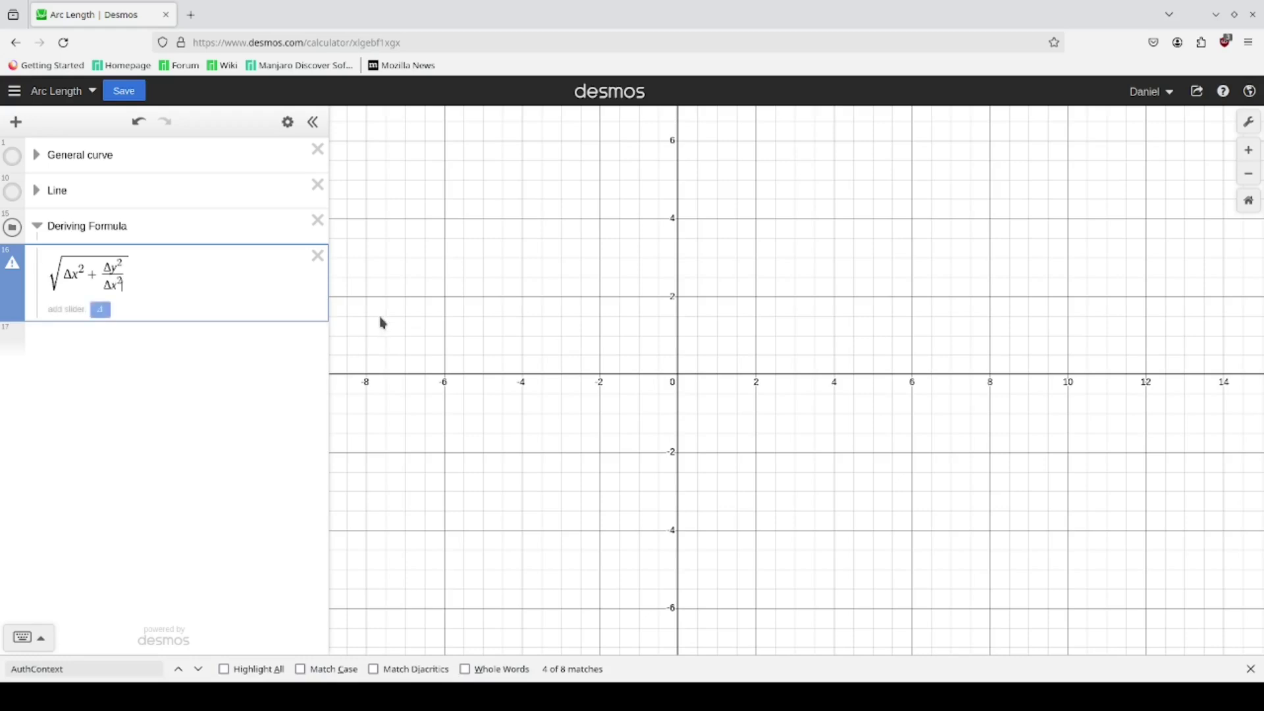
pyautogui.moveTo(87, 274); pyautogui.dragTo(66, 274)
pyautogui.write('1')
pyautogui.press('Left')
pyautogui.hotkey('shift', 'Right')
pyautogui.hotkey('shift', 'Right')
pyautogui.hotkey('shift', 'Right')
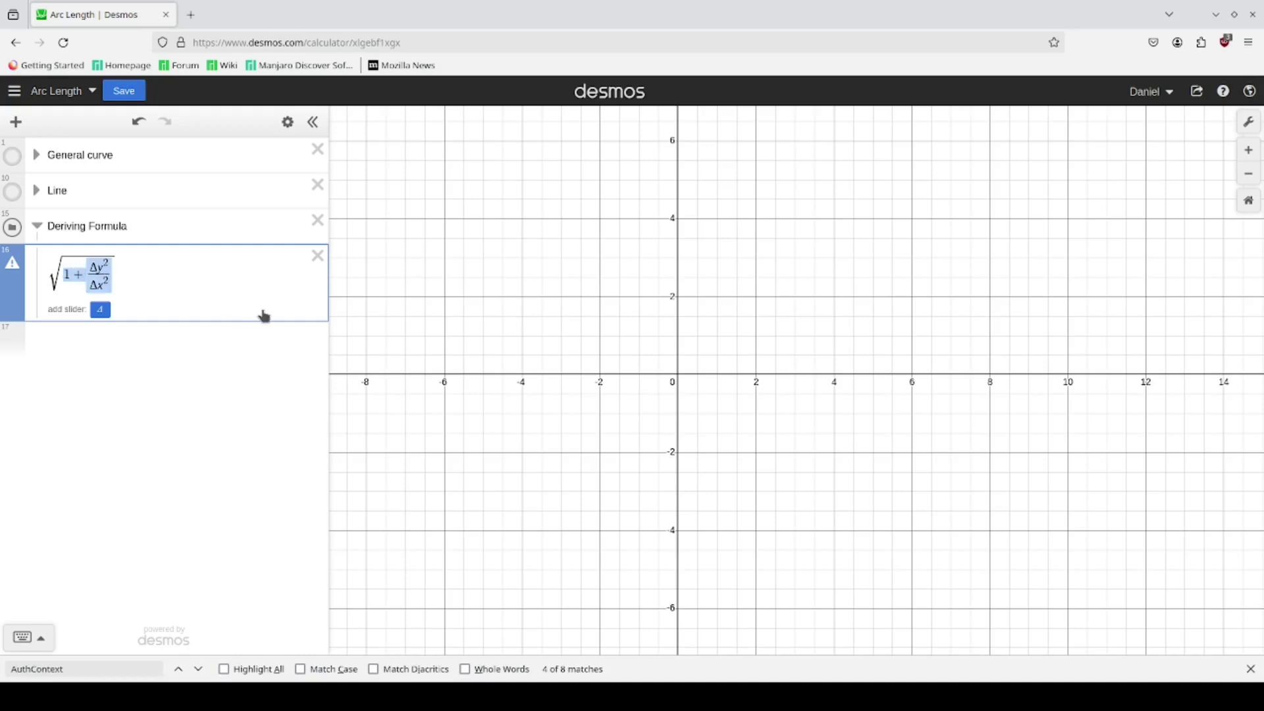
pyautogui.write('(')
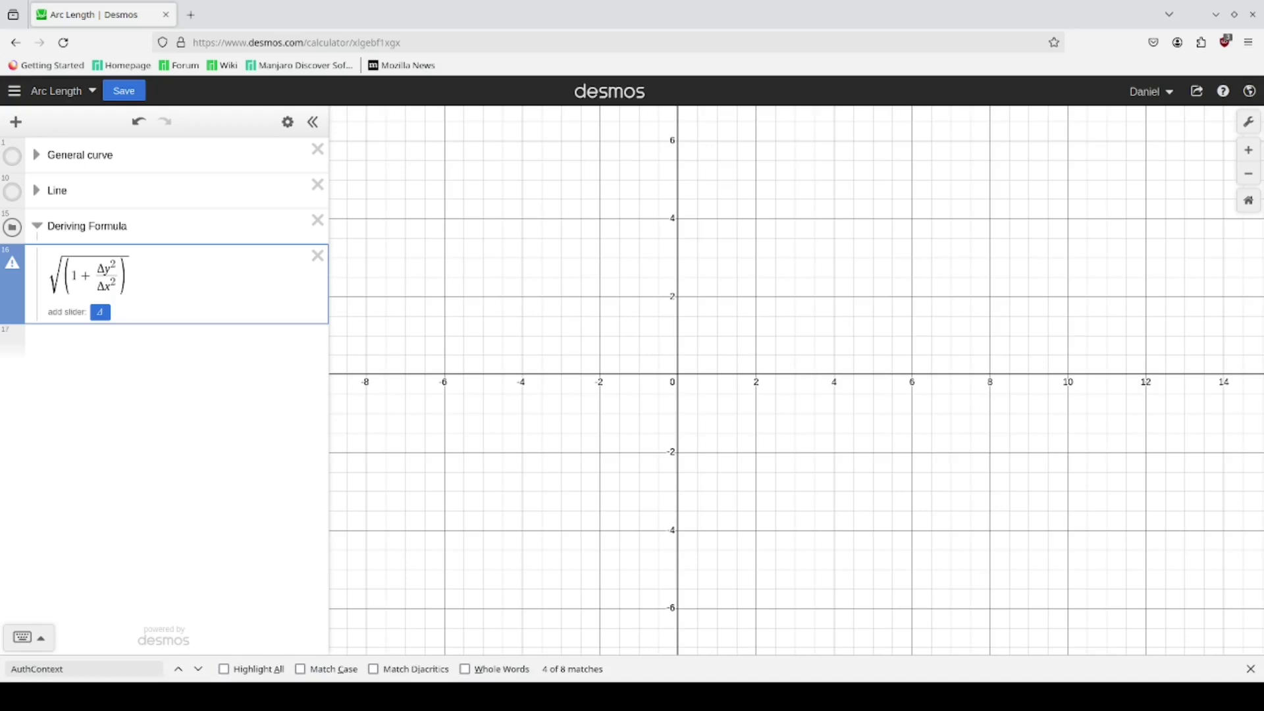
pyautogui.hotkey('ctrl', 'v')
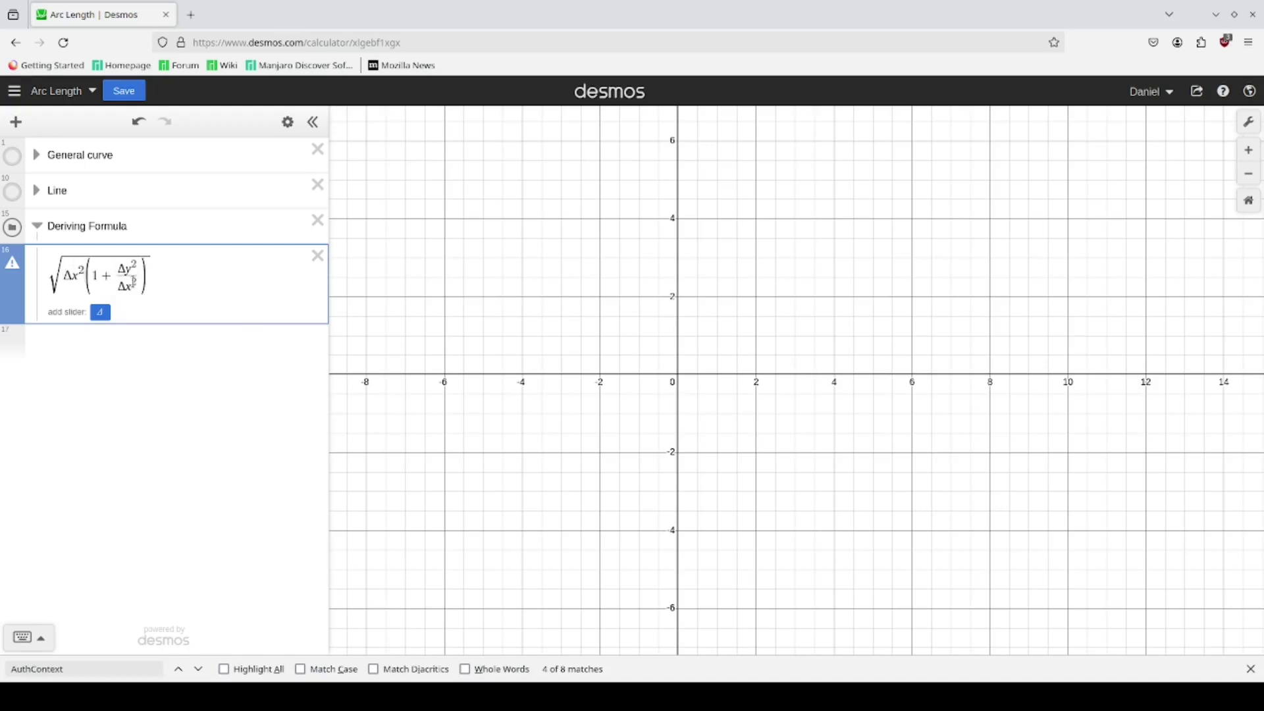
# - Append · Δx after the root and drop the parentheses inside it
pyautogui.moveTo(64, 277); pyautogui.dragTo(83, 275)
pyautogui.click(119, 283)
pyautogui.moveTo(82, 278); pyautogui.dragTo(66, 276)
pyautogui.hotkey('shift', 'Right')
pyautogui.hotkey('shift', 'Right')
pyautogui.moveTo(80, 273); pyautogui.dragTo(60, 274)
pyautogui.hotkey('ctrl', 'c')
pyautogui.click(50, 276)
pyautogui.click(209, 280)
pyautogui.write('*')
pyautogui.hotkey('ctrl', 'v')
pyautogui.moveTo(97, 279); pyautogui.dragTo(65, 276)
pyautogui.click(92, 276)
pyautogui.press('BackSpace')
pyautogui.press('BackSpace')
pyautogui.press('BackSpace')
pyautogui.press('BackSpace')
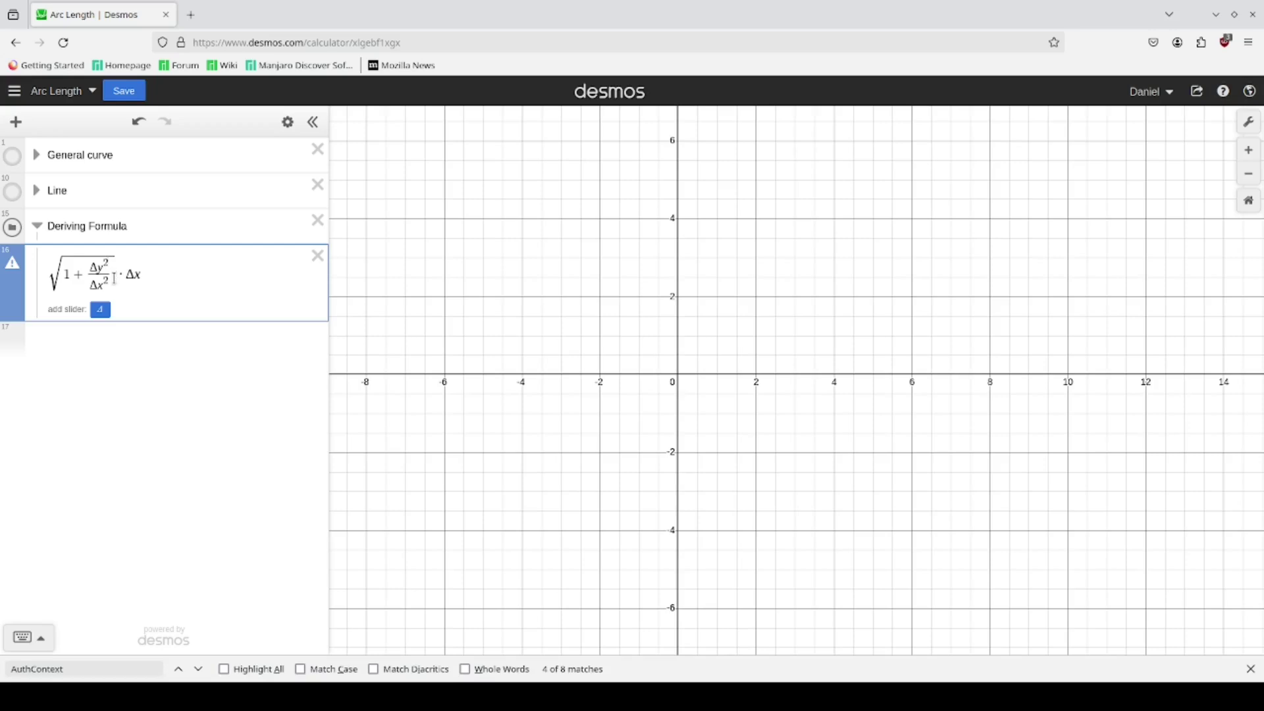
# - Rewrite the ratio as (Δy/Δx)² and put a summation sign in front of the expression
pyautogui.press('BackSpace')
pyautogui.press('BackSpace')
pyautogui.press('BackSpace')
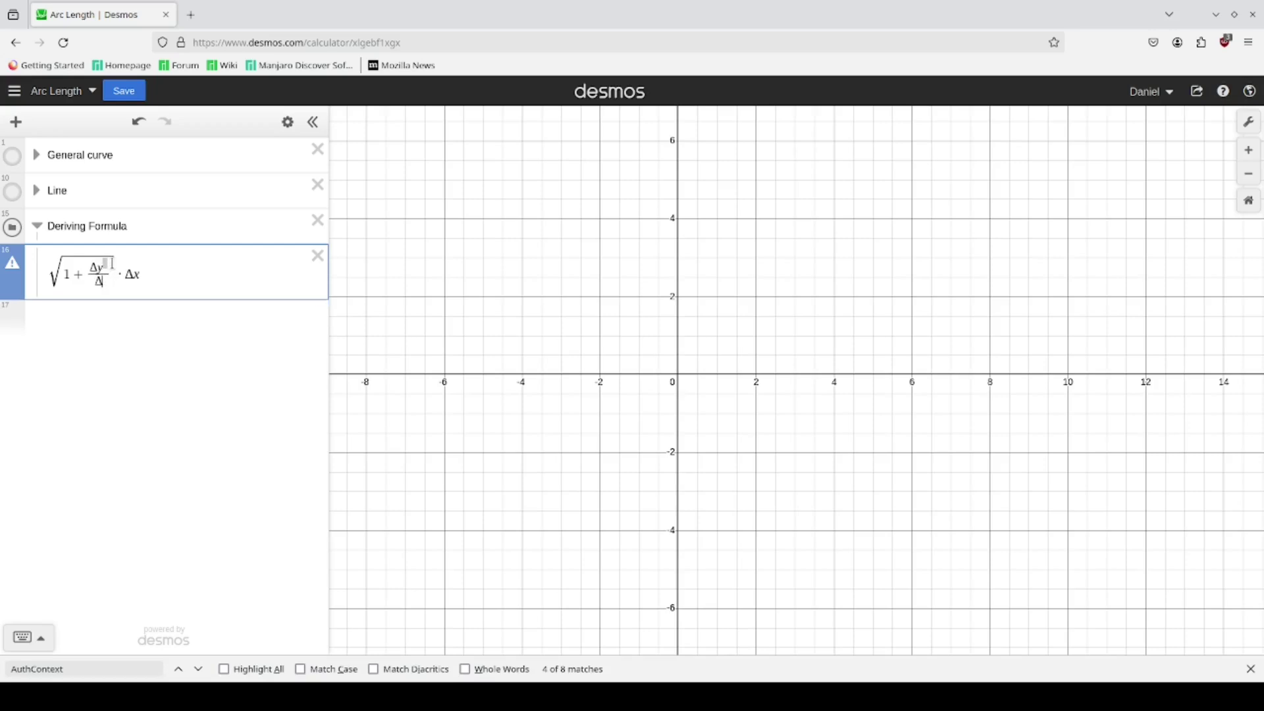
pyautogui.hotkey('ctrl', 'z')
pyautogui.press('BackSpace')
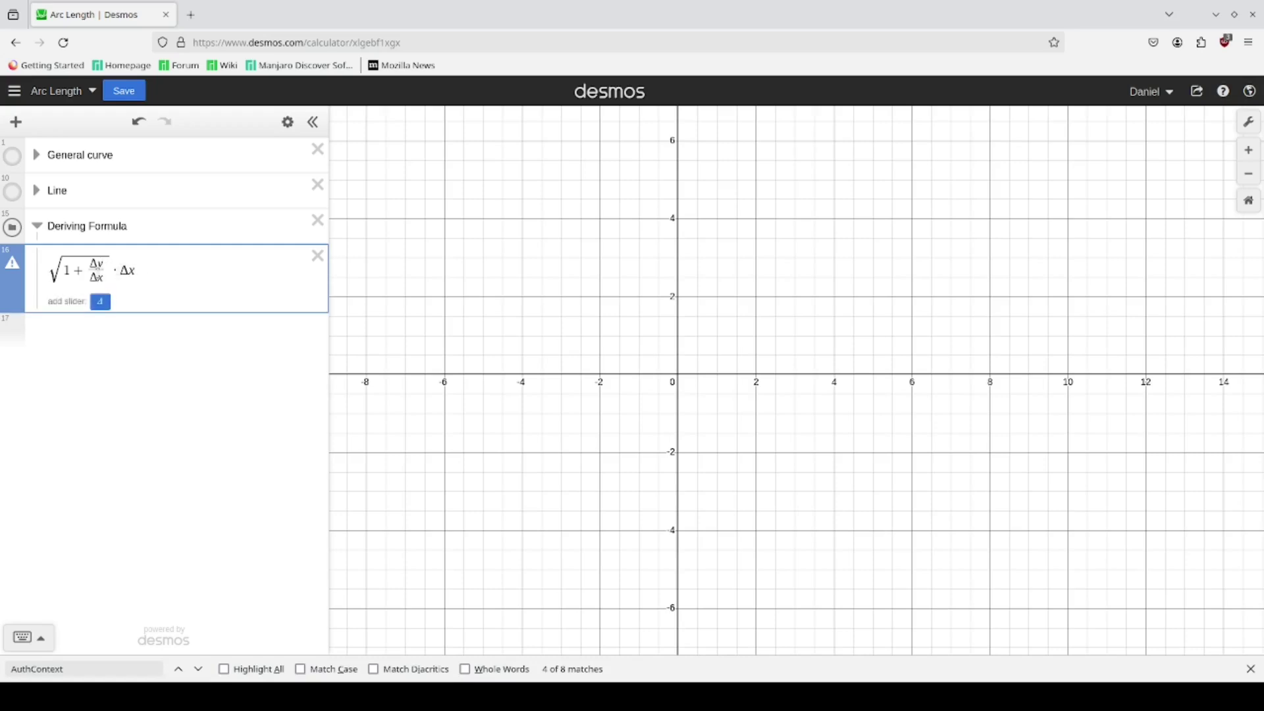
pyautogui.hotkey('shift', 'Left')
pyautogui.write('(')
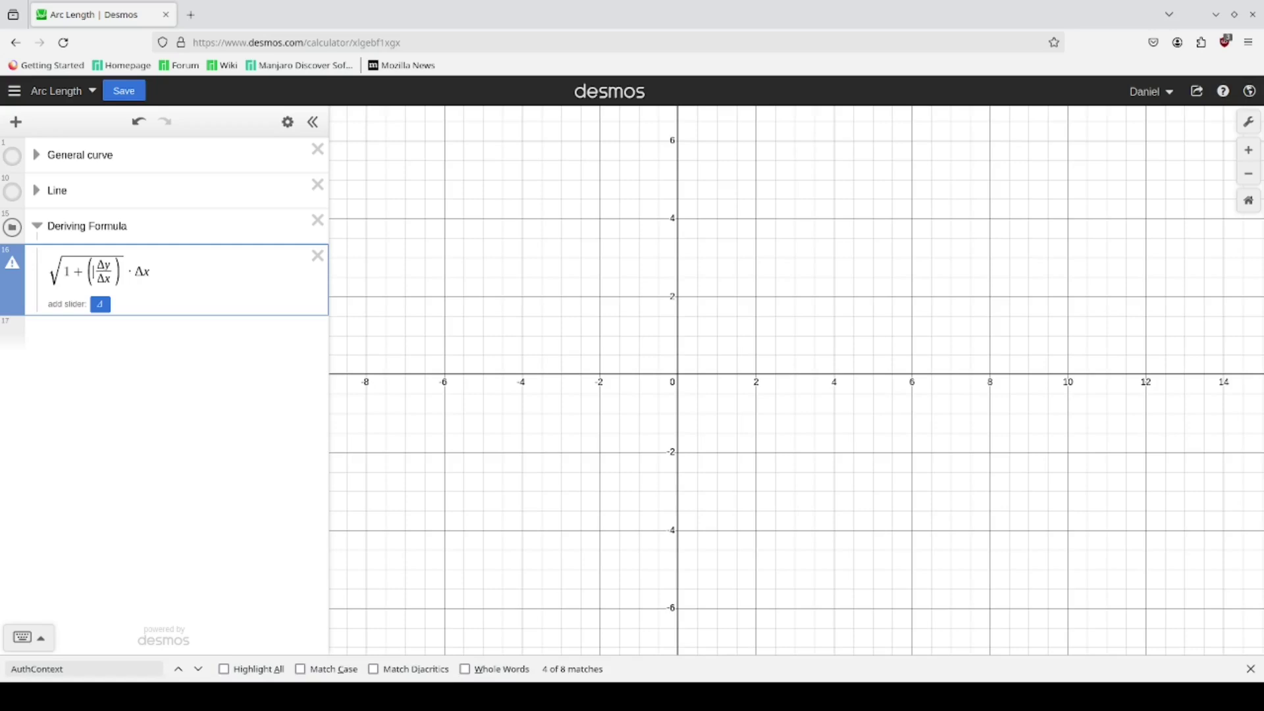
pyautogui.write('^2')
pyautogui.write('sum')
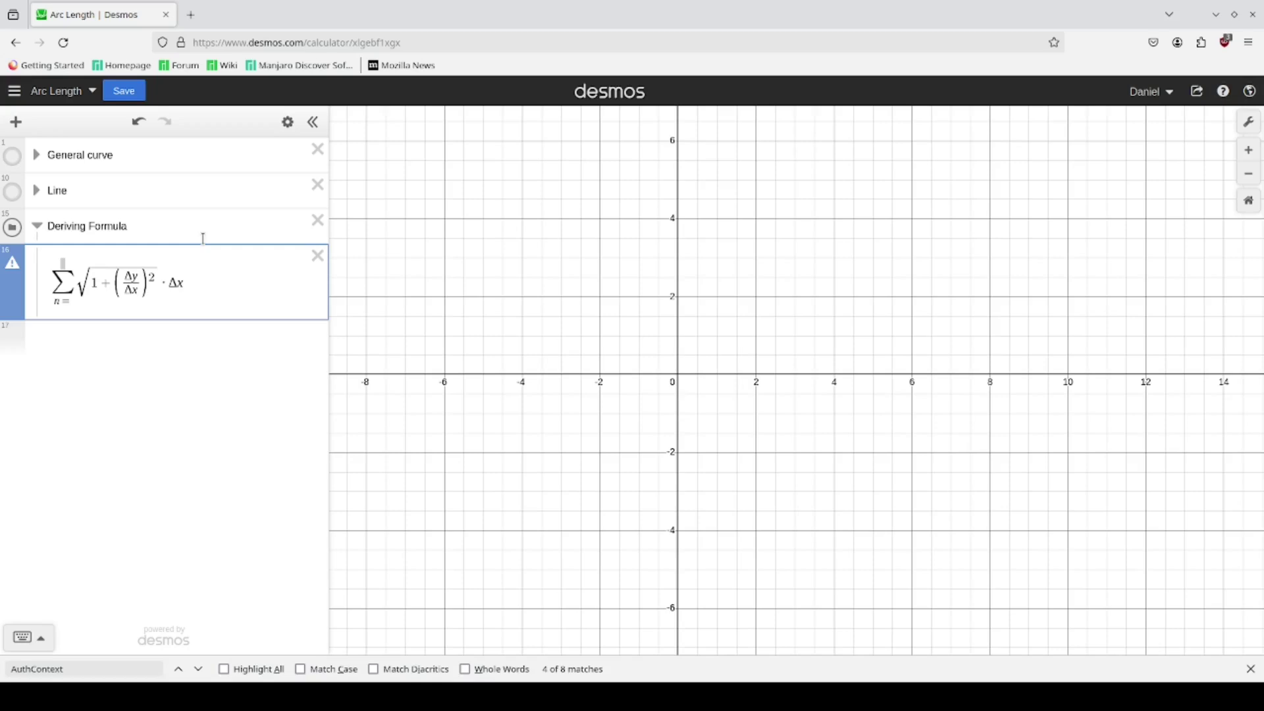
# - Swap the Σ for an integral sign before √(1 + (Δy/Δx)²) · Δx
pyautogui.click(188, 293)
pyautogui.moveTo(201, 283); pyautogui.dragTo(52, 290)
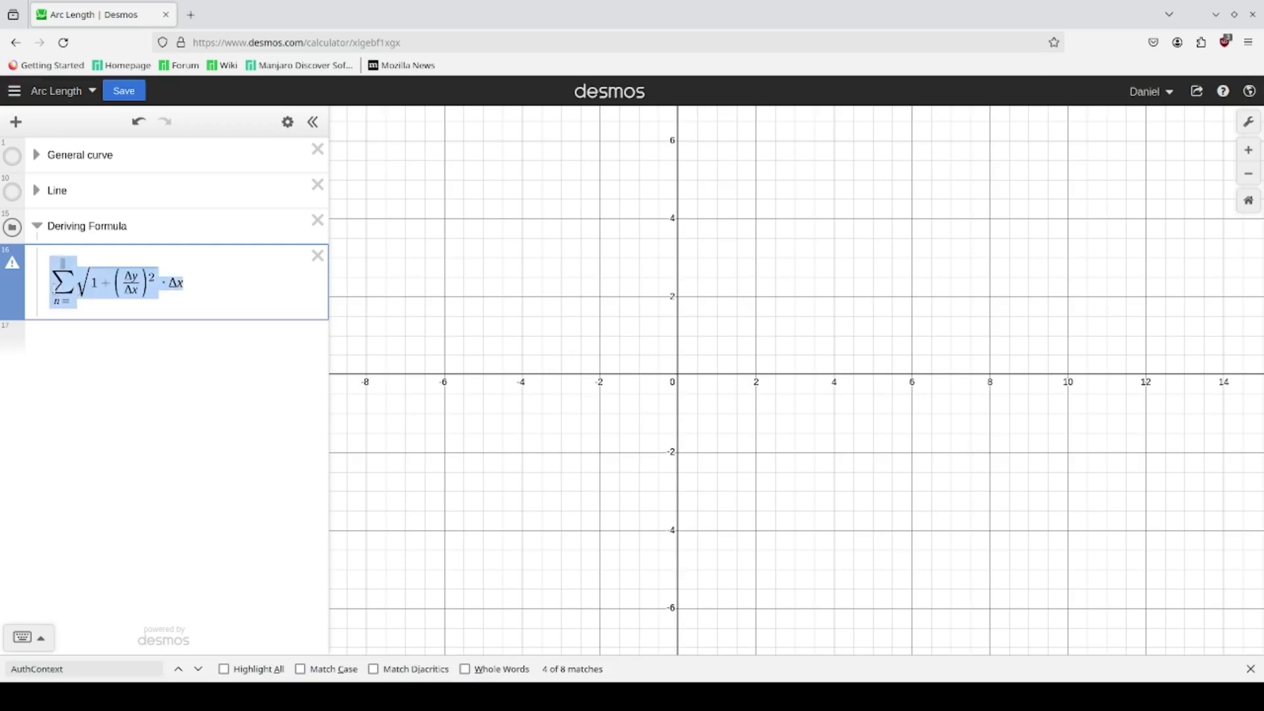
pyautogui.click(125, 290)
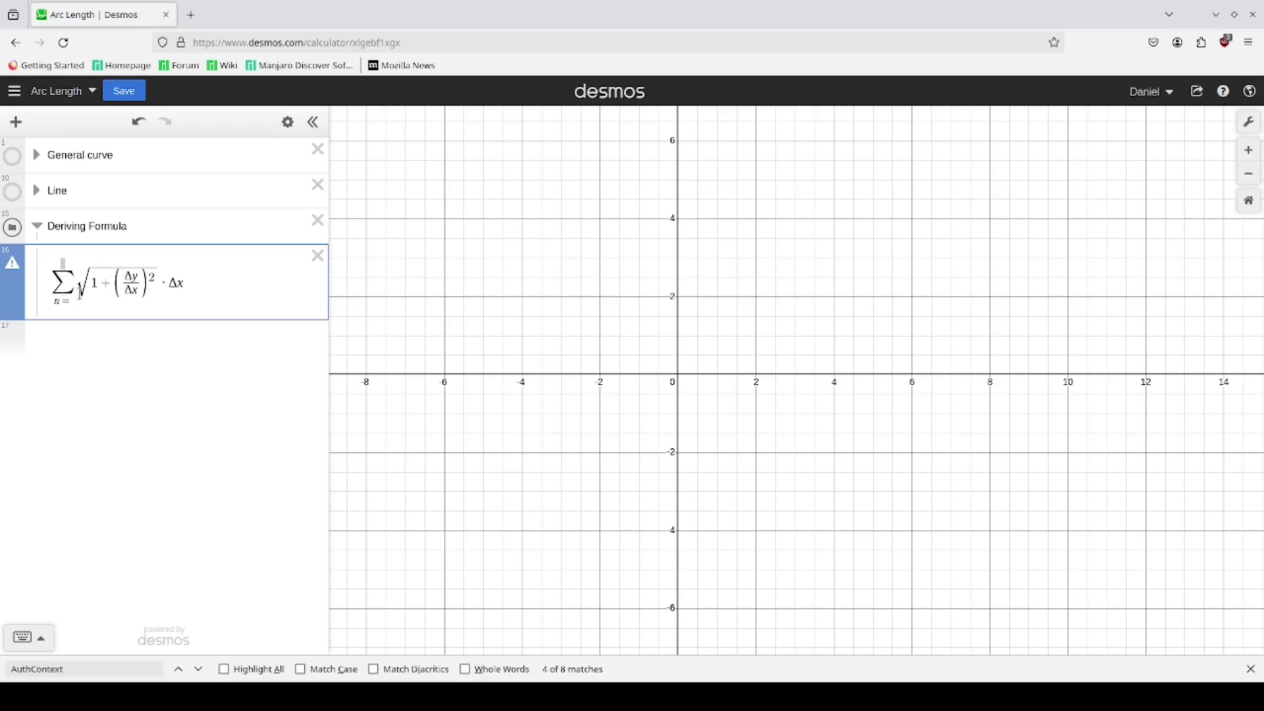
pyautogui.moveTo(79, 295); pyautogui.dragTo(55, 290)
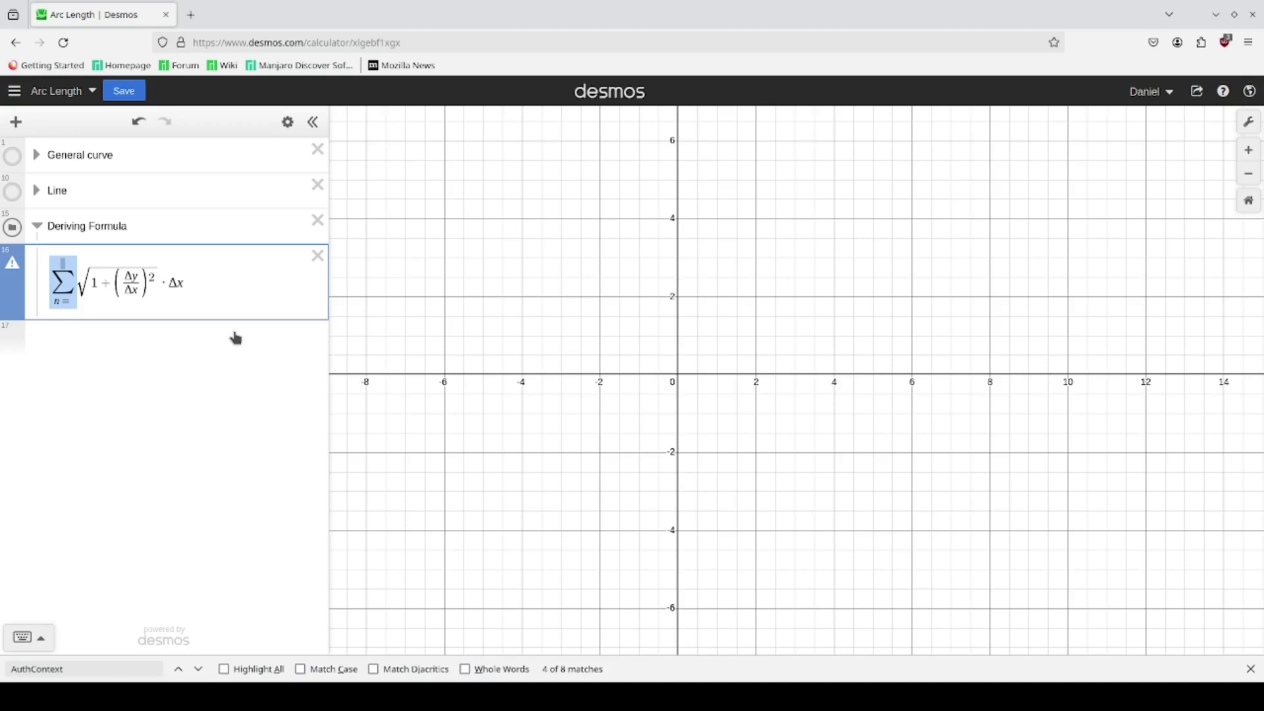
pyautogui.press('BackSpace')
pyautogui.write('int')
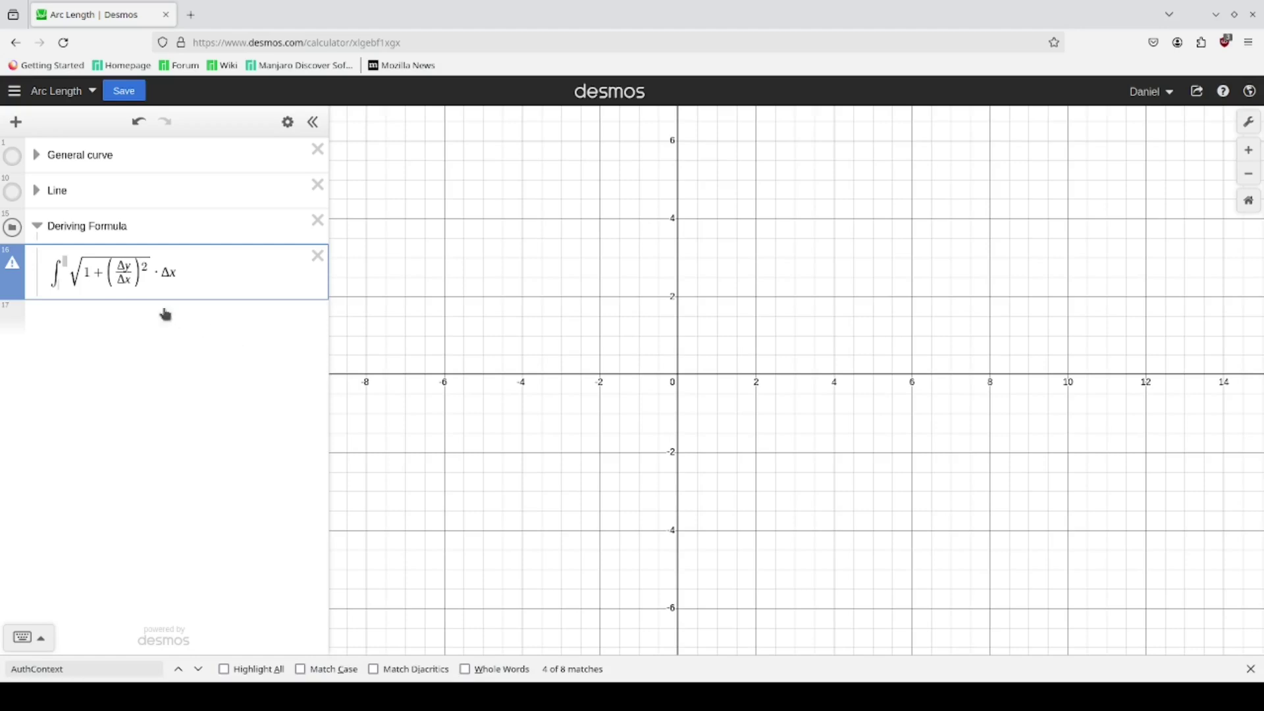
# - Replace Δy/Δx with dy/dx and the trailing · Δx with dx
pyautogui.doubleClick(123, 267)
pyautogui.write('dy')
pyautogui.press('Down')
pyautogui.hotkey('shift', 'Left')
pyautogui.hotkey('shift', 'Left')
pyautogui.write('dx')
pyautogui.press('Left')
pyautogui.press('Left')
pyautogui.hotkey('shift', 'Left')
pyautogui.write('d')
pyautogui.press('BackSpace')
# - Replace dy/dx with f′(x) and set the integral limits from x₀ to x₁
pyautogui.moveTo(105, 277); pyautogui.dragTo(137, 283)
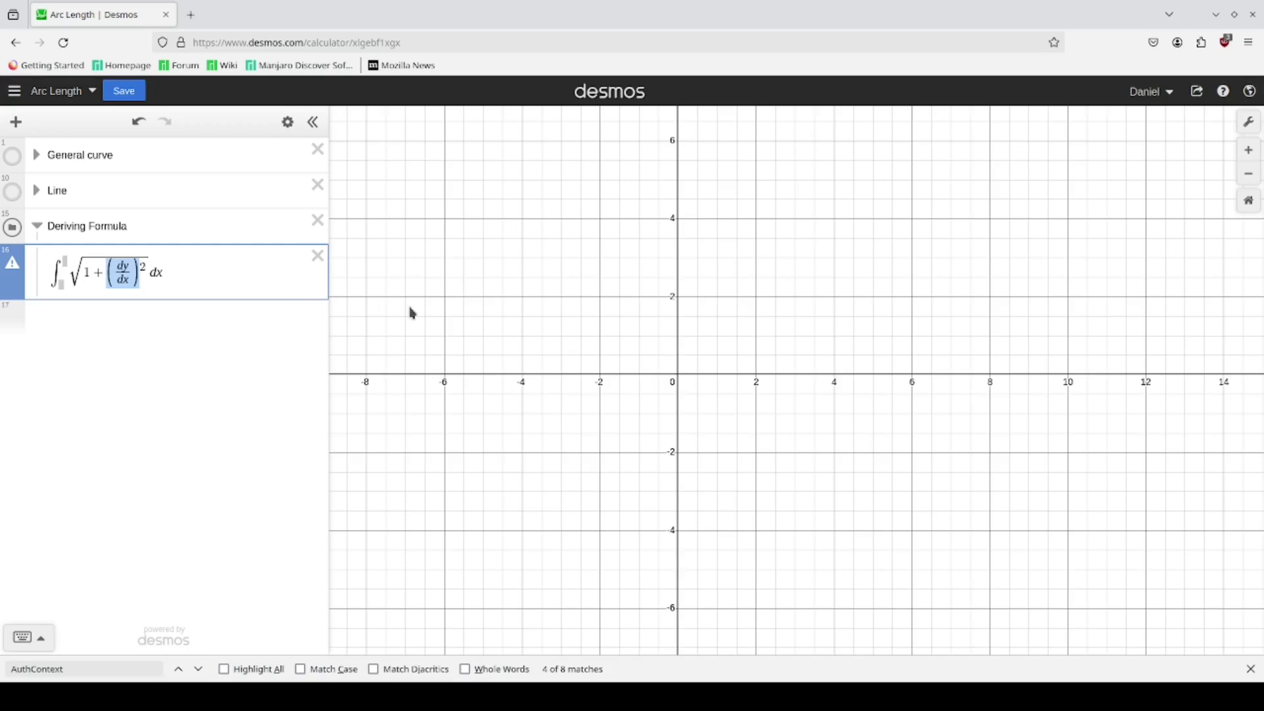
pyautogui.write("f'(x)")
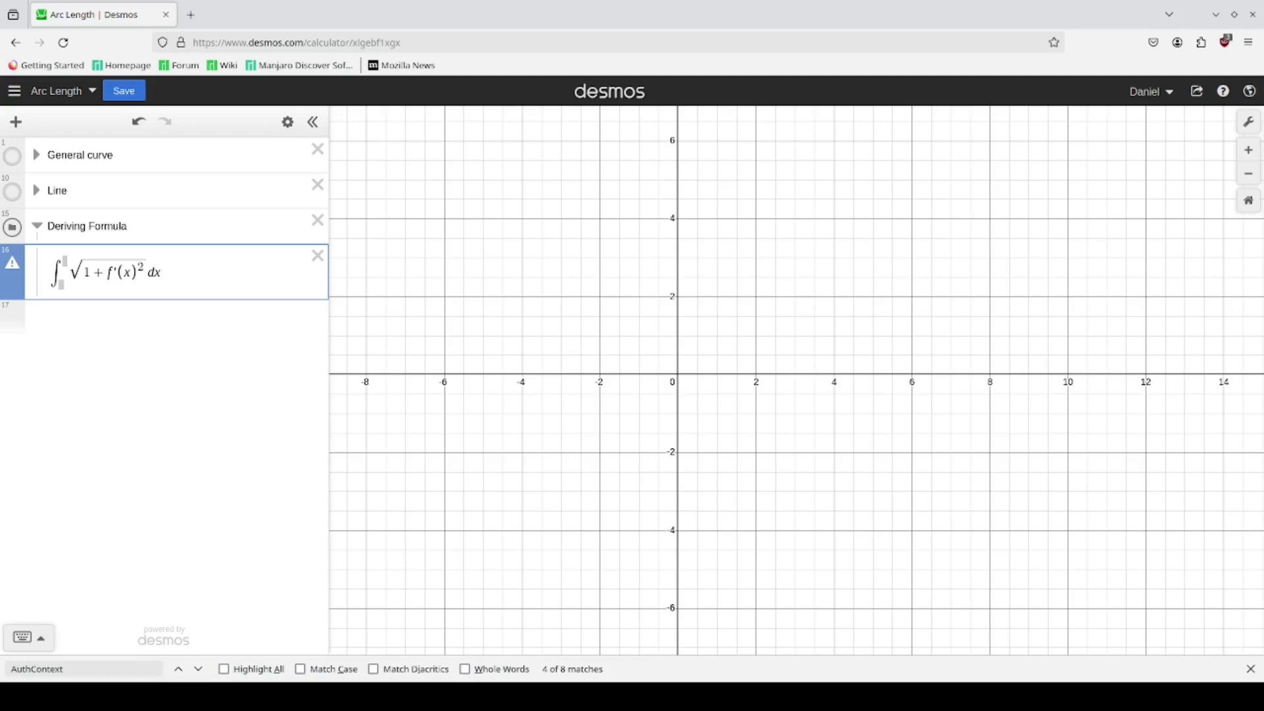
pyautogui.click(73, 285)
pyautogui.press('Up')
pyautogui.press('Down')
pyautogui.write('x_0')
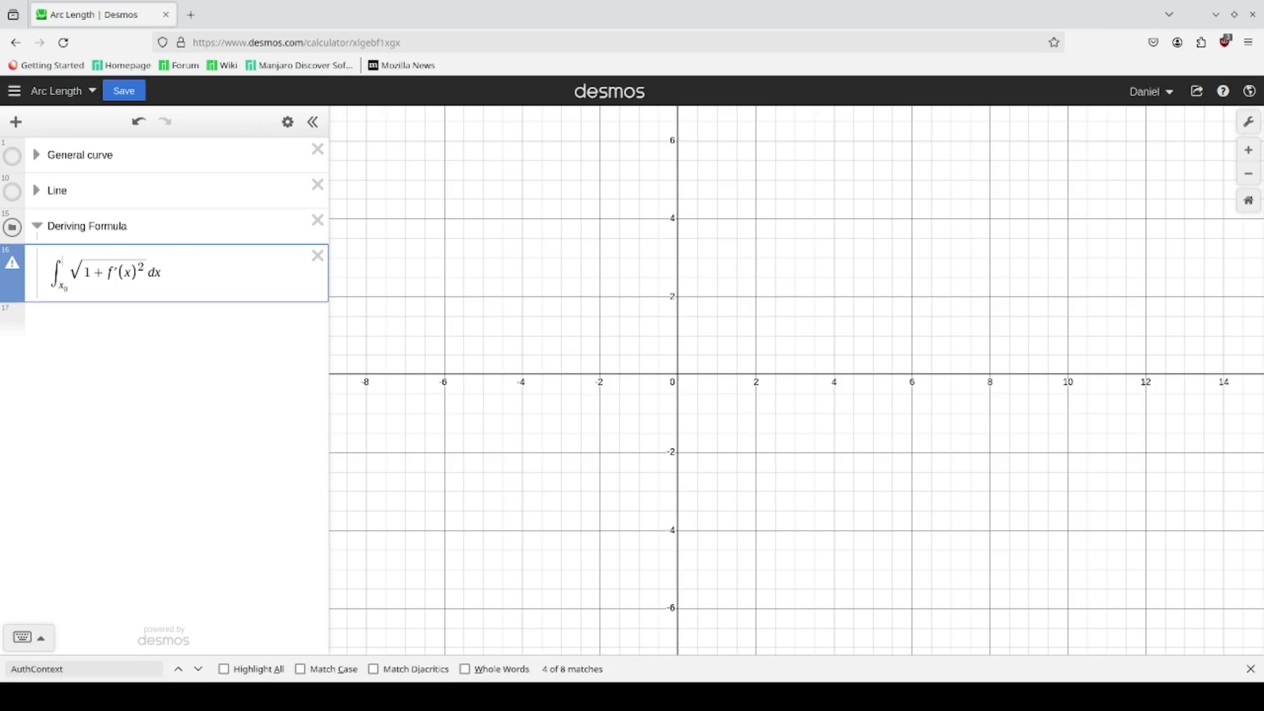
pyautogui.press('Up')
pyautogui.write('x_1')
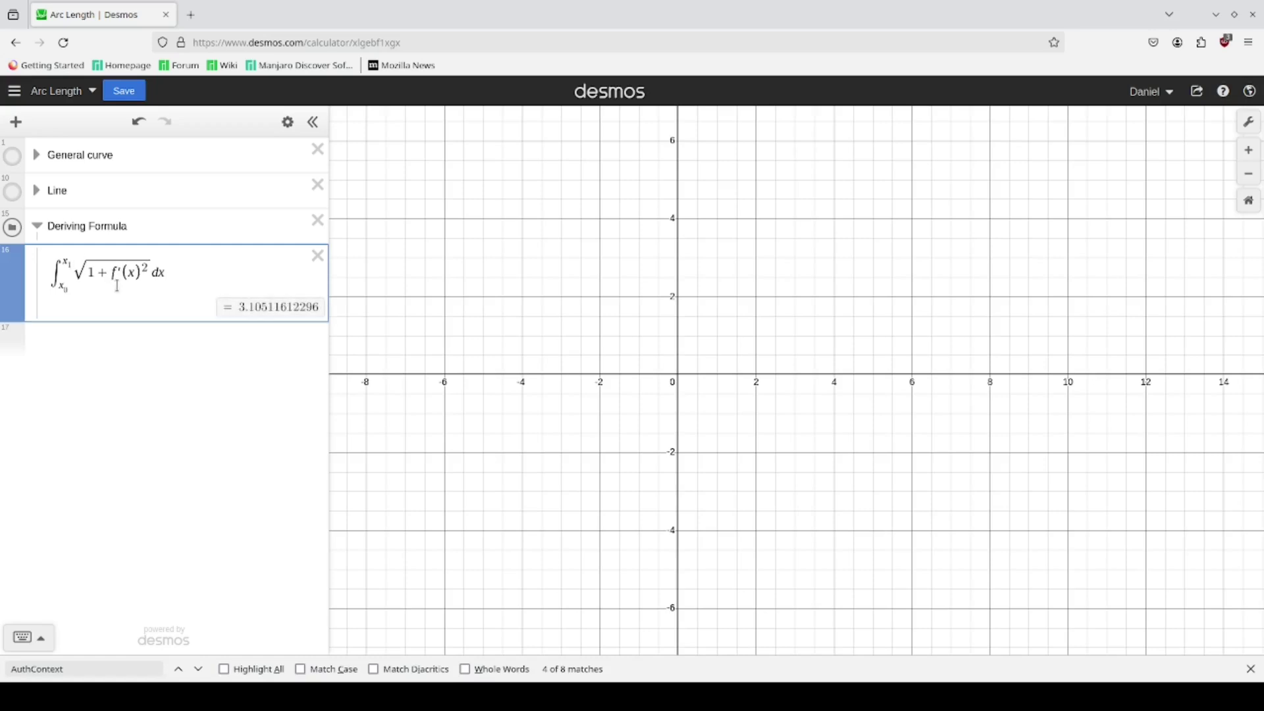
pyautogui.click(118, 283)
# - Change the integrand to f₁′(x), giving 9.48683298051, and expand the Line folder for comparison
pyautogui.press('Return')
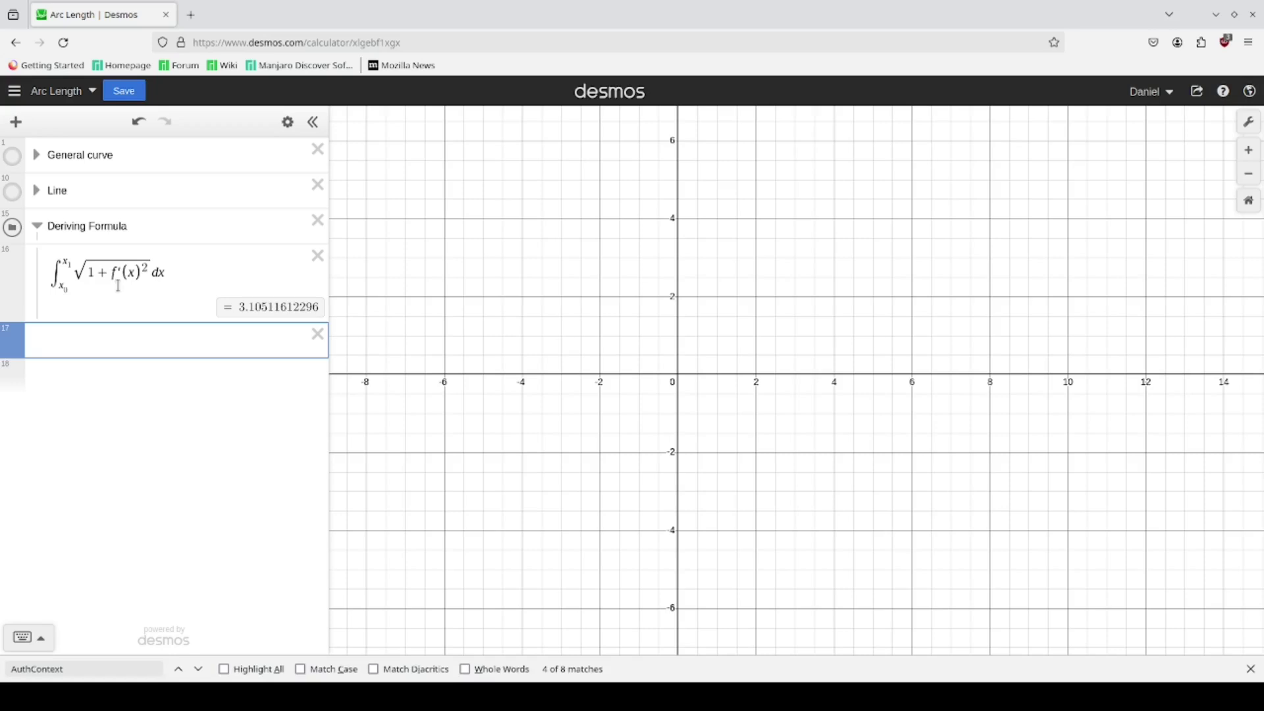
pyautogui.click(37, 190)
pyautogui.click(37, 190)
pyautogui.click(174, 282)
pyautogui.press('Down')
pyautogui.click(108, 276)
pyautogui.press('Right')
pyautogui.write('_1')
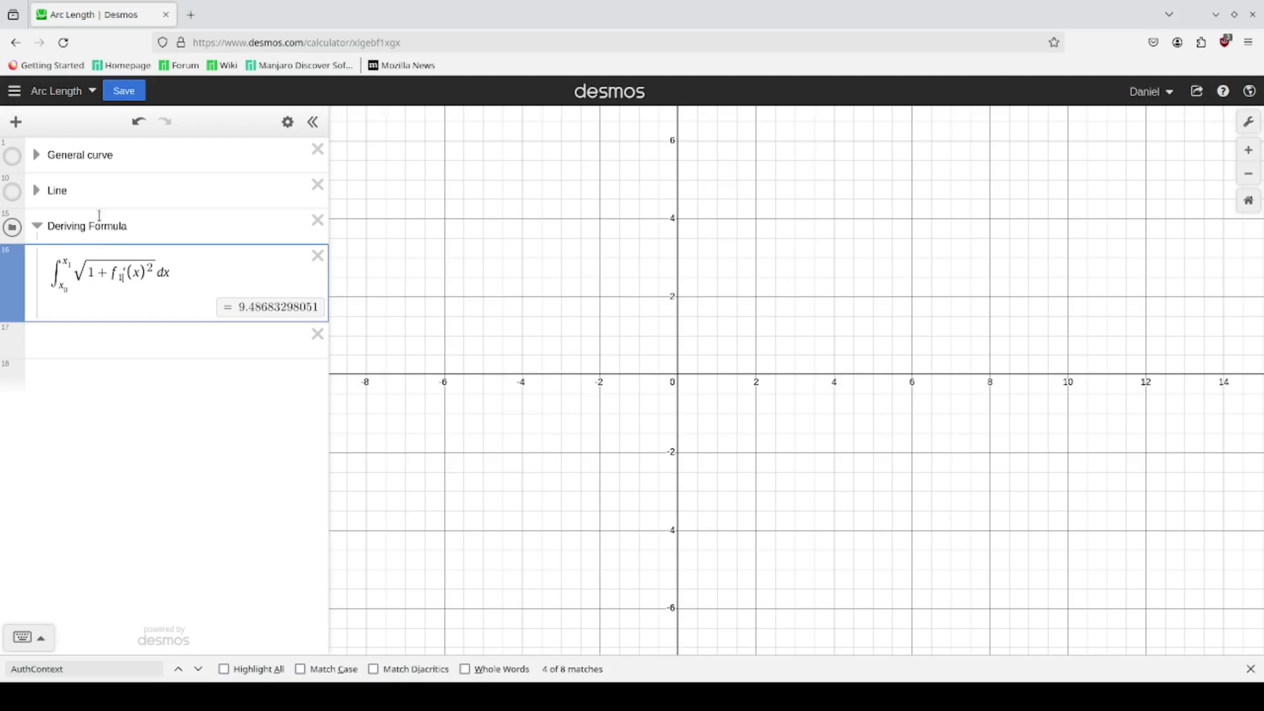
pyautogui.click(36, 190)
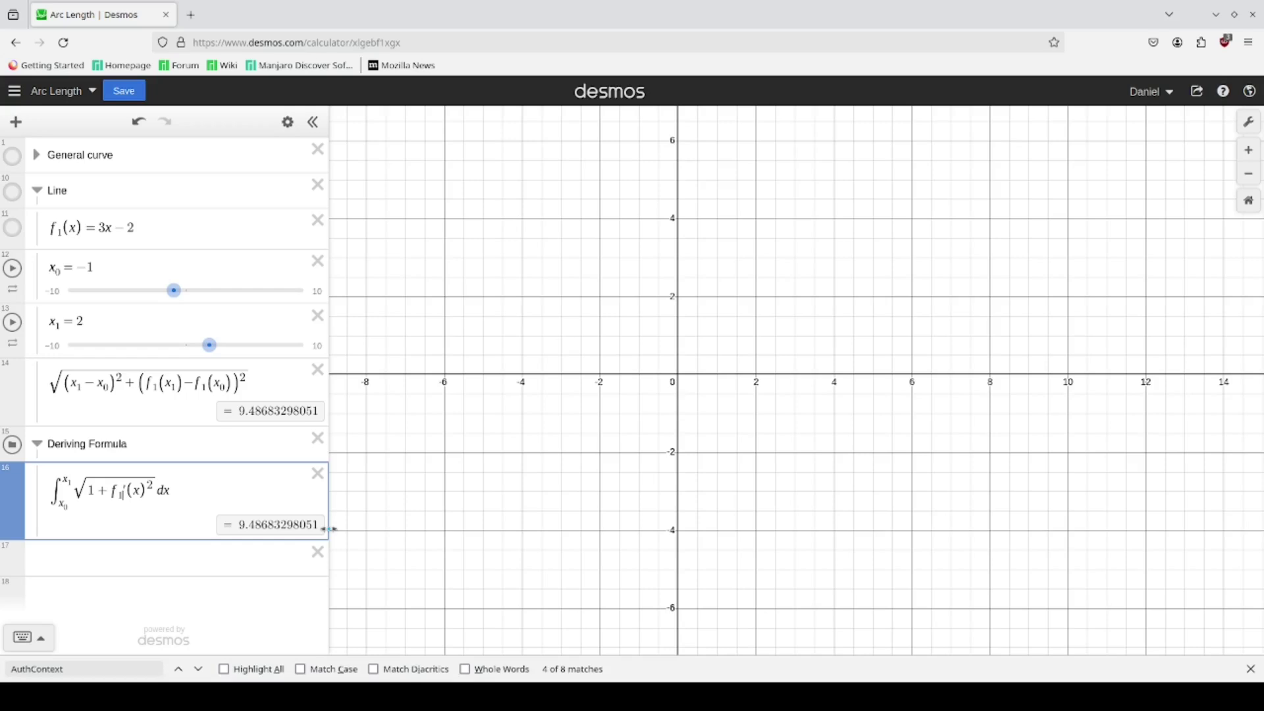
# - Collapse Deriving Formula, expand General curve and show its semicircle on the graph
pyautogui.click(38, 443)
pyautogui.click(36, 156)
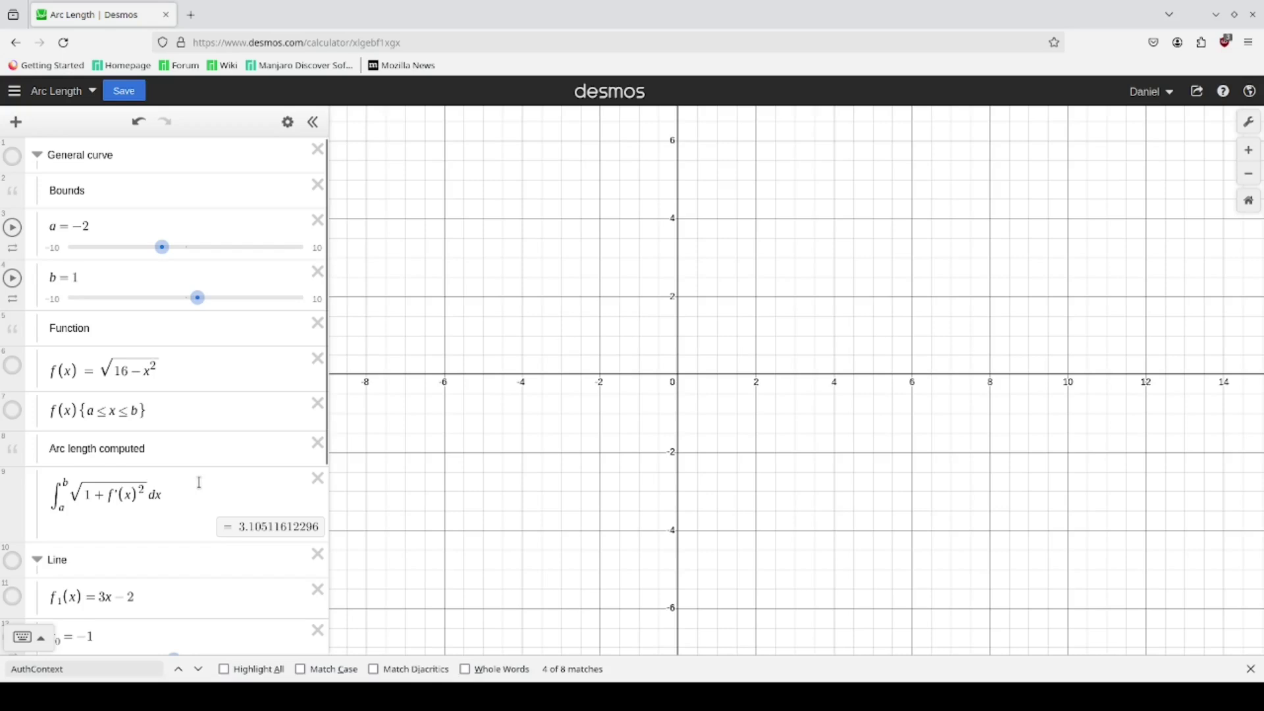
pyautogui.scroll(-2, 197, 487)
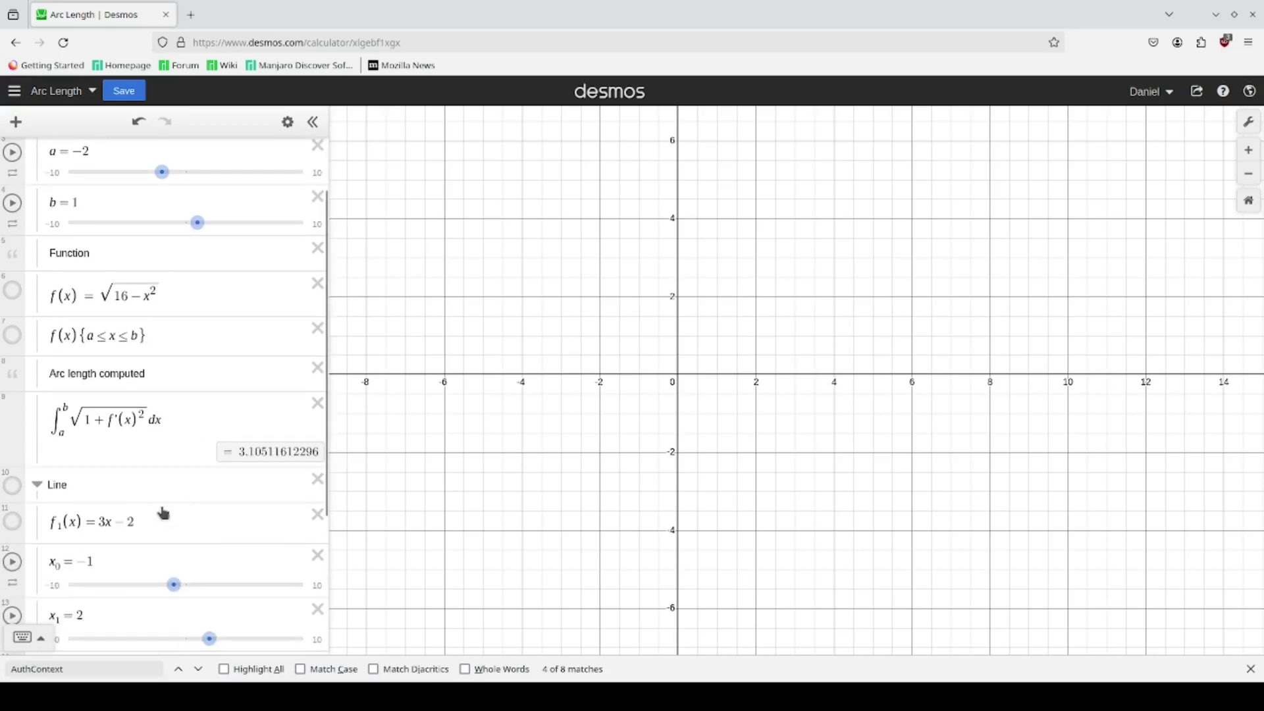
pyautogui.scroll(2, 86, 299)
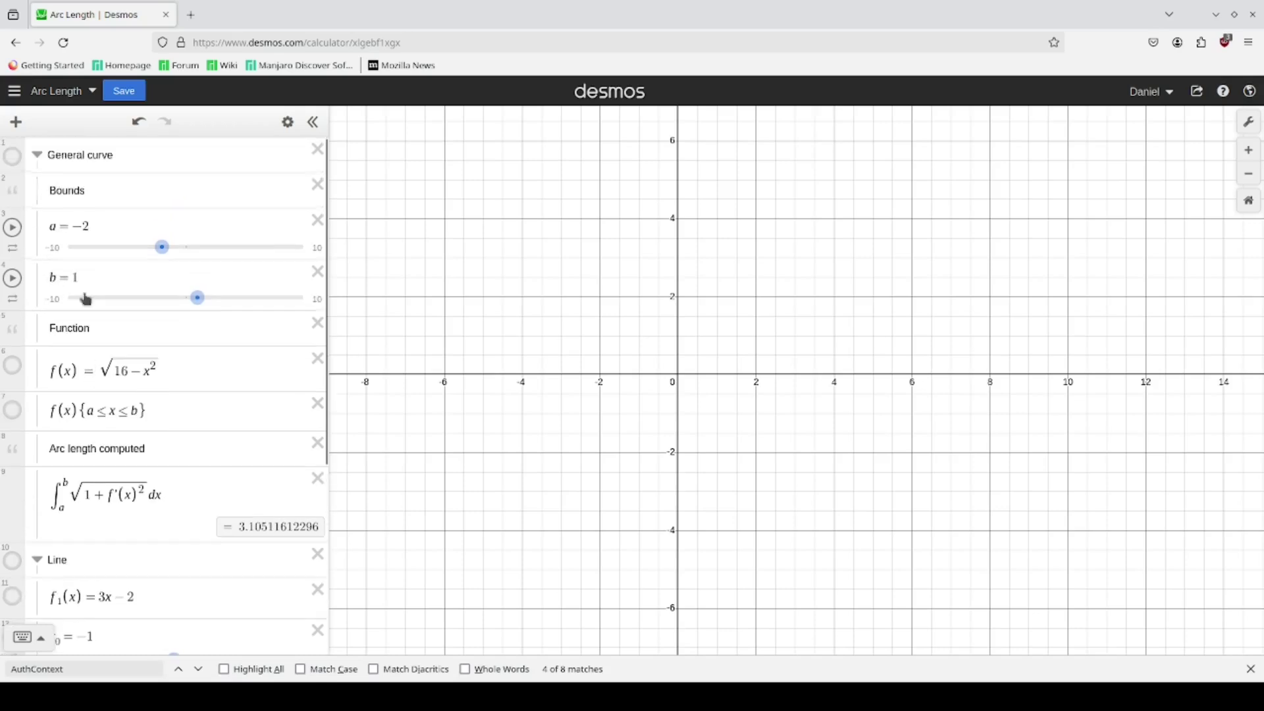
pyautogui.click(12, 157)
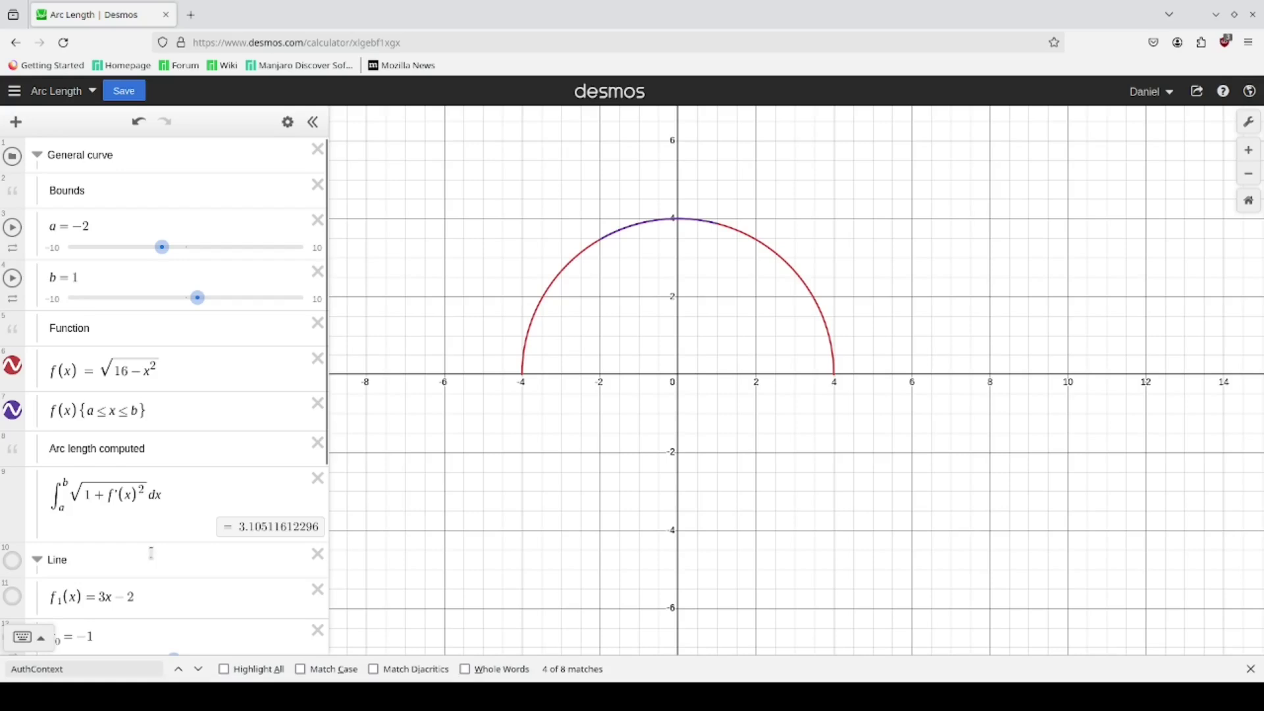
pyautogui.scroll(-2, 141, 525)
pyautogui.moveTo(177, 425); pyautogui.dragTo(53, 426)
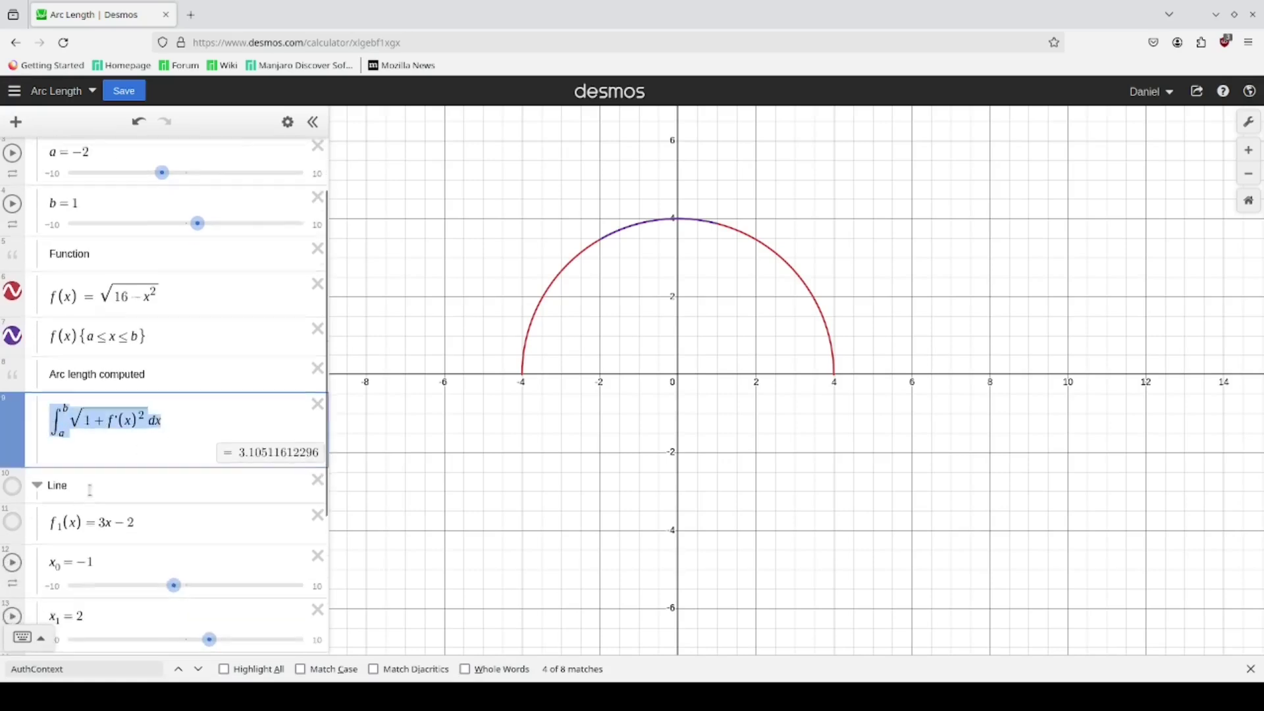
pyautogui.scroll(2, 89, 490)
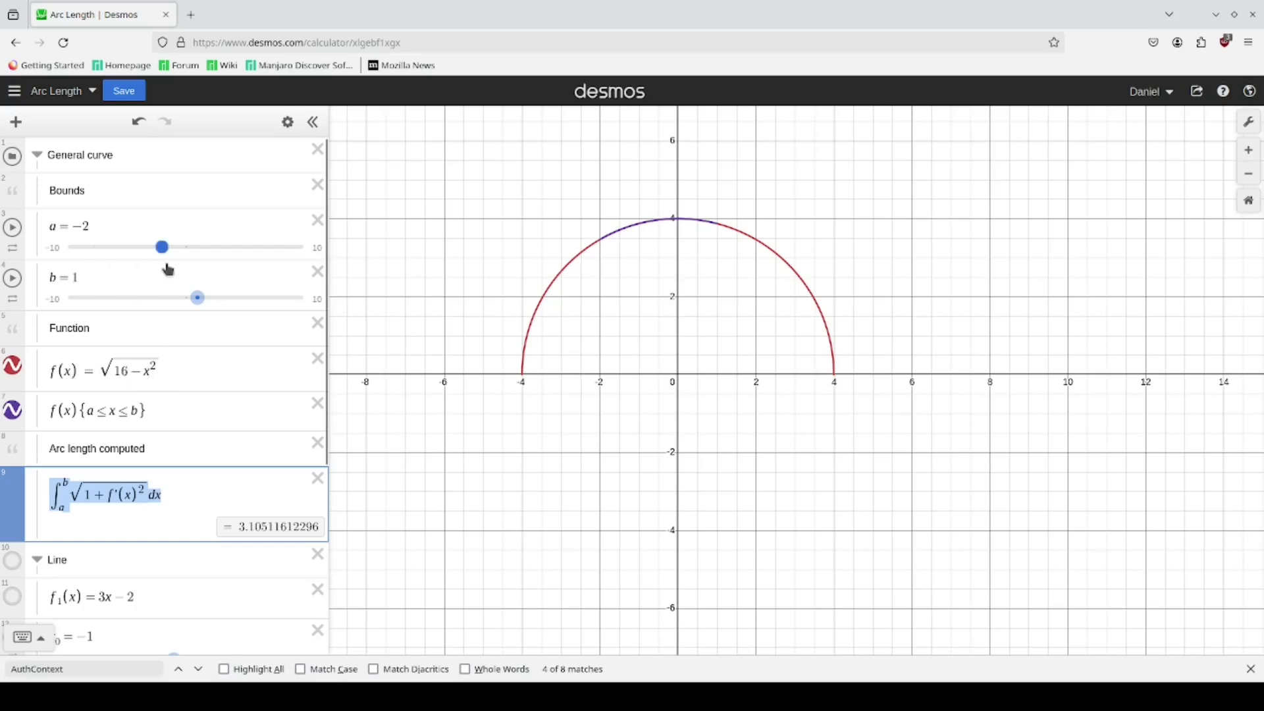
# - Drag bounds a and b to −3.2 and 2.2, then undo back to a = −2, b = 1
pyautogui.moveTo(163, 251)
pyautogui.mouseDown()
pyautogui.moveTo(134, 251)
pyautogui.moveTo(149, 250)
pyautogui.mouseUp()
pyautogui.moveTo(200, 304); pyautogui.dragTo(212, 300)
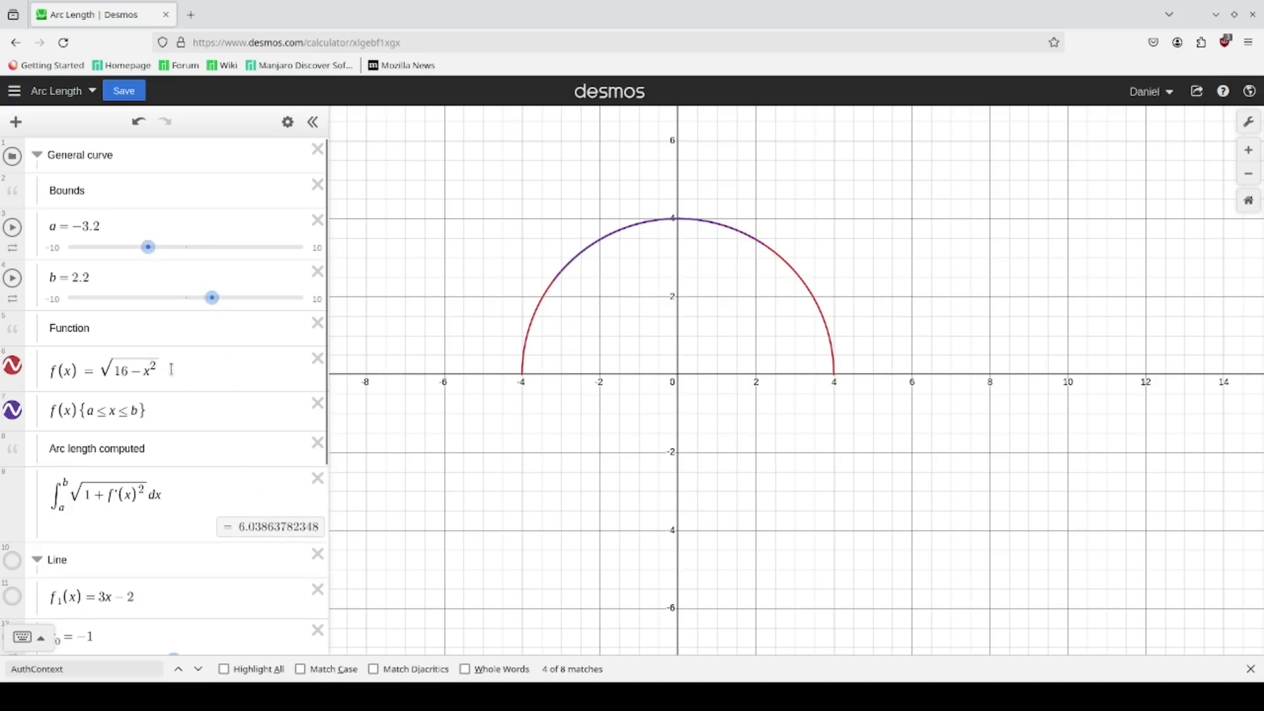
pyautogui.moveTo(171, 369); pyautogui.dragTo(152, 369)
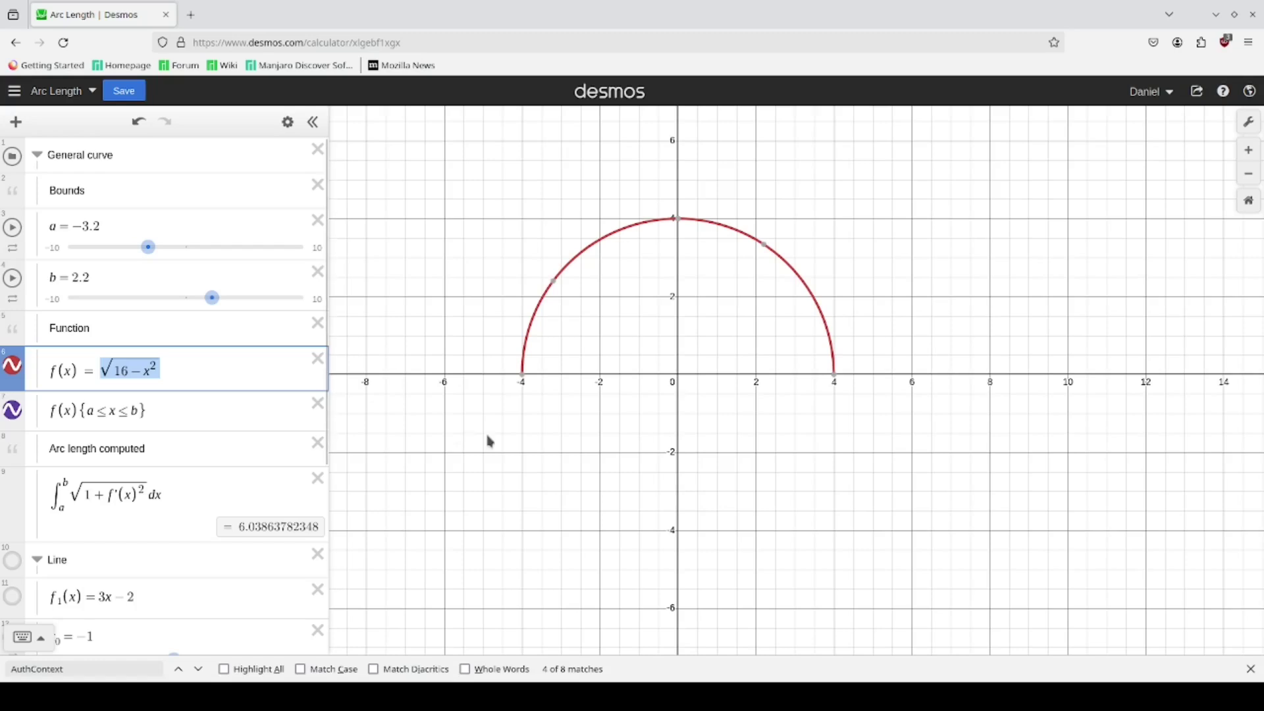
pyautogui.click(184, 229)
pyautogui.hotkey('ctrl', 'z')
pyautogui.hotkey('ctrl', 'z')
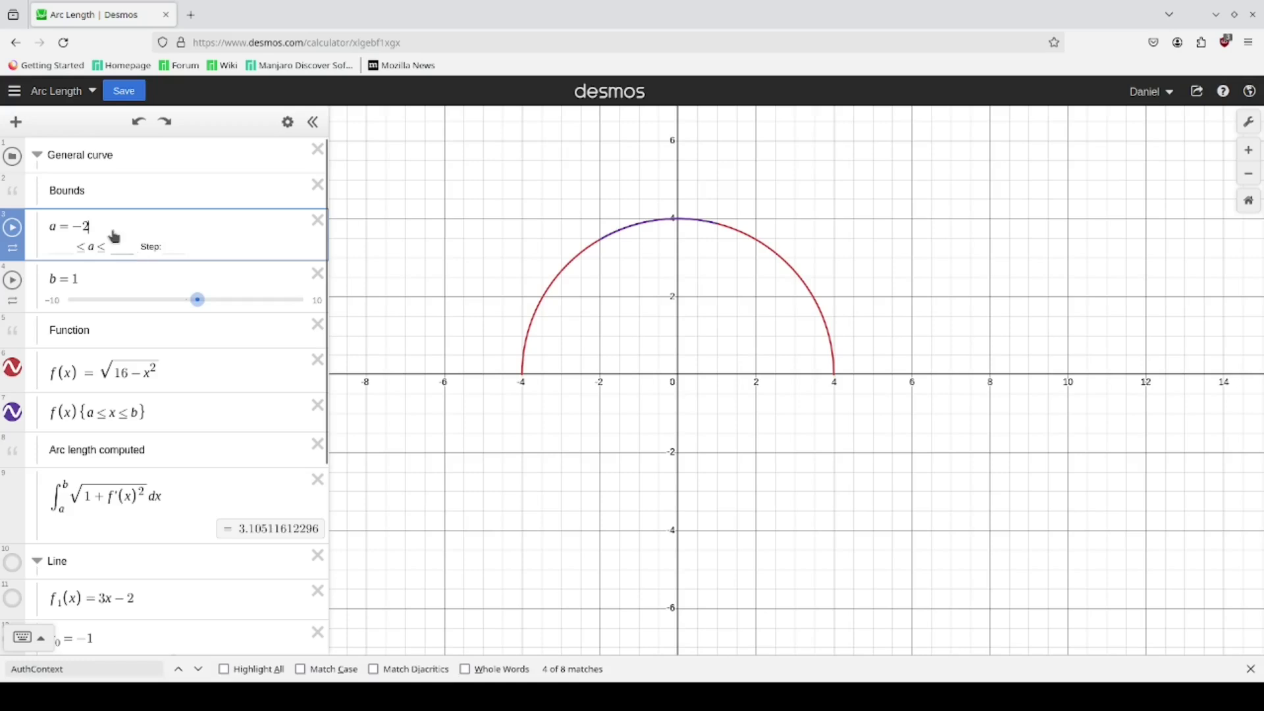
pyautogui.scroll(-3, 87, 412)
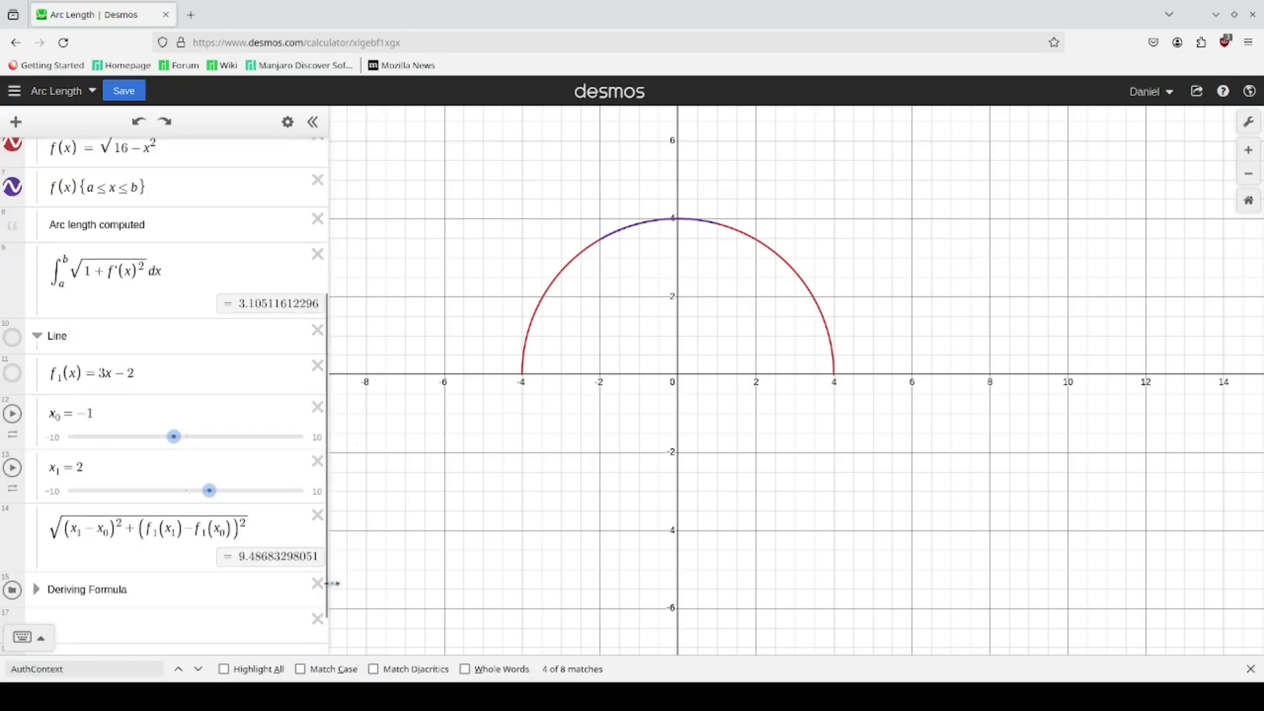
pyautogui.scroll(-1, 220, 555)
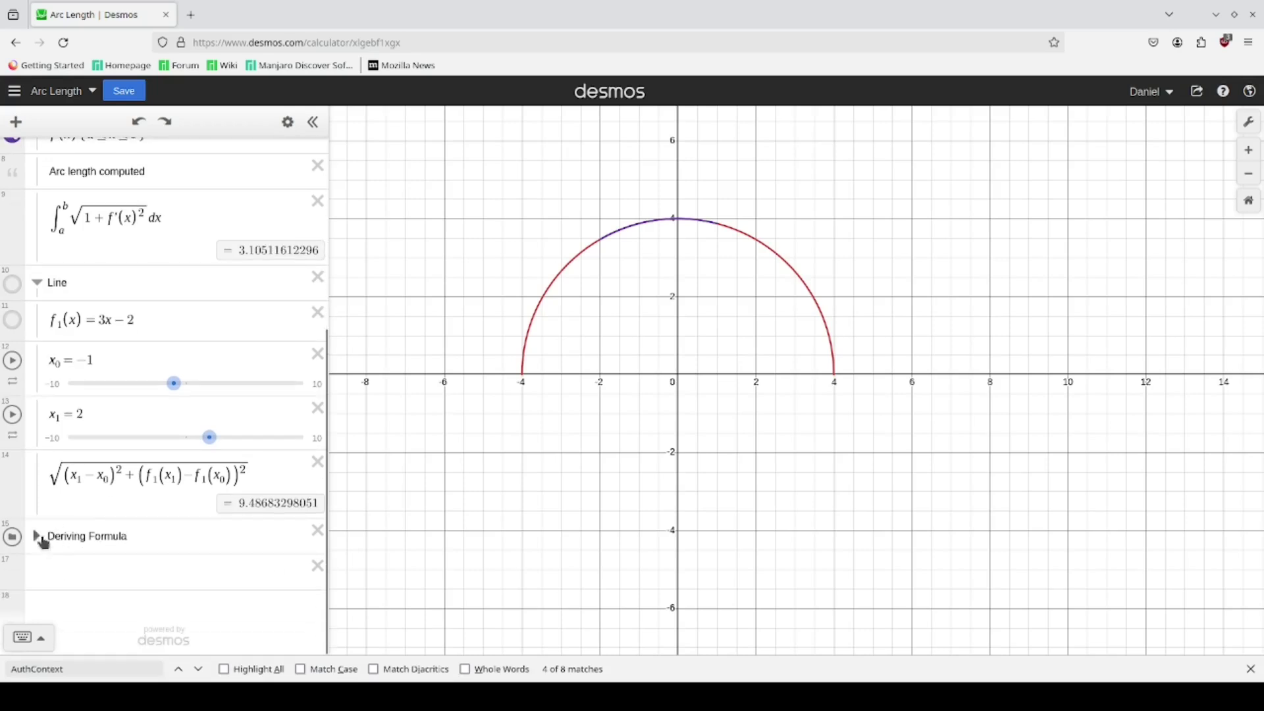
pyautogui.click(37, 536)
# - Collapse the Deriving Formula folder, then undo back to the Σ √(1+(Δy/Δx)²)·Δx sum version
pyautogui.click(36, 451)
pyautogui.hotkey('ctrl', 'z')
pyautogui.hotkey('ctrl', 'z')
pyautogui.hotkey('ctrl', 'z')
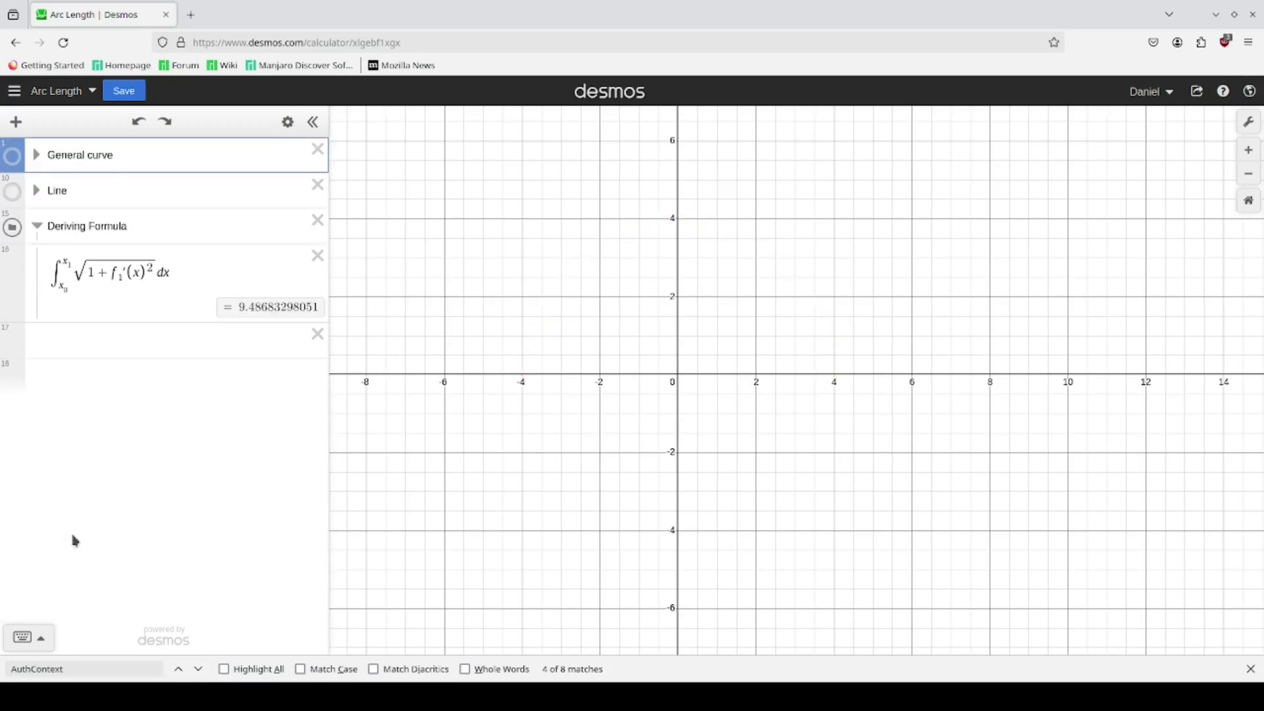
pyautogui.hotkey('ctrl', 'z')
pyautogui.hotkey('ctrl', 'z')
pyautogui.hotkey('ctrl', 'z')
pyautogui.hotkey('ctrl', 'z')
pyautogui.hotkey('ctrl', 'z')
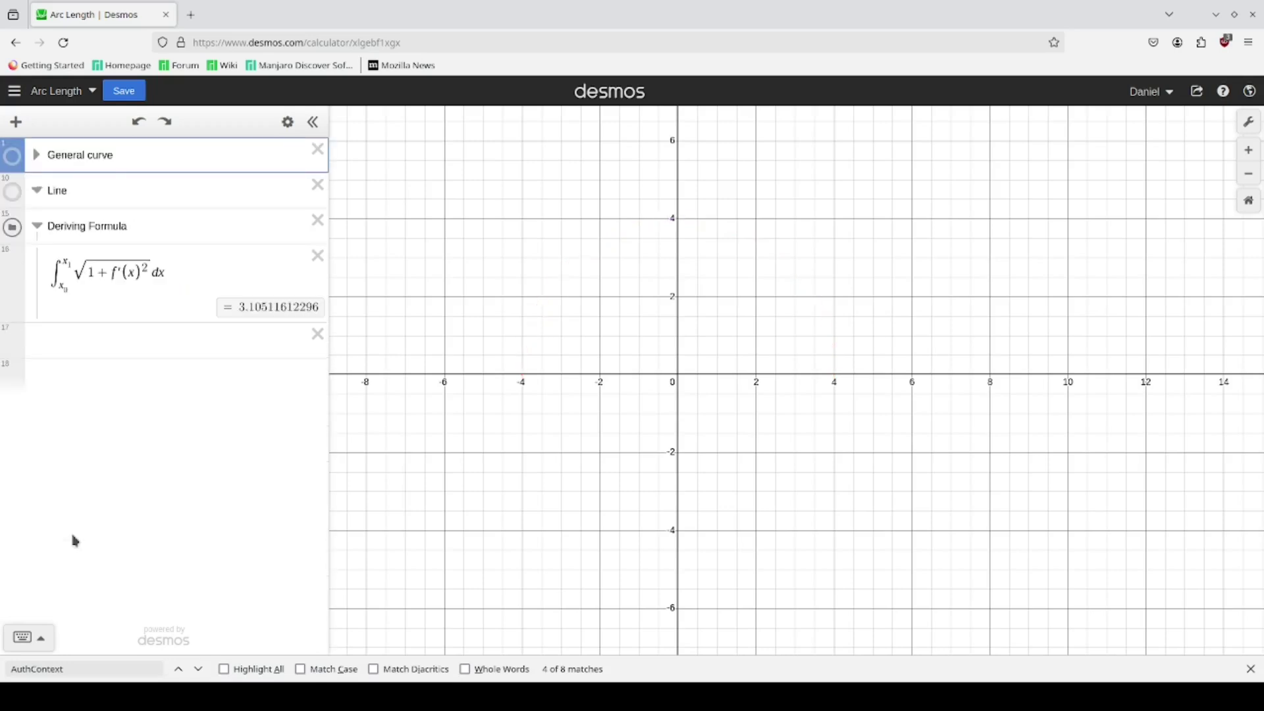
pyautogui.hotkey('ctrl', 'z')
pyautogui.hotkey('ctrl', 'z')
pyautogui.hotkey('ctrl', 'z')
pyautogui.hotkey('ctrl', 'z')
pyautogui.hotkey('ctrl', 'z')
pyautogui.hotkey('ctrl', 'z')
pyautogui.hotkey('ctrl', 'z')
pyautogui.hotkey('ctrl', 'z')
pyautogui.hotkey('ctrl', 'z')
pyautogui.hotkey('ctrl', 'z')
pyautogui.hotkey('ctrl', 'z')
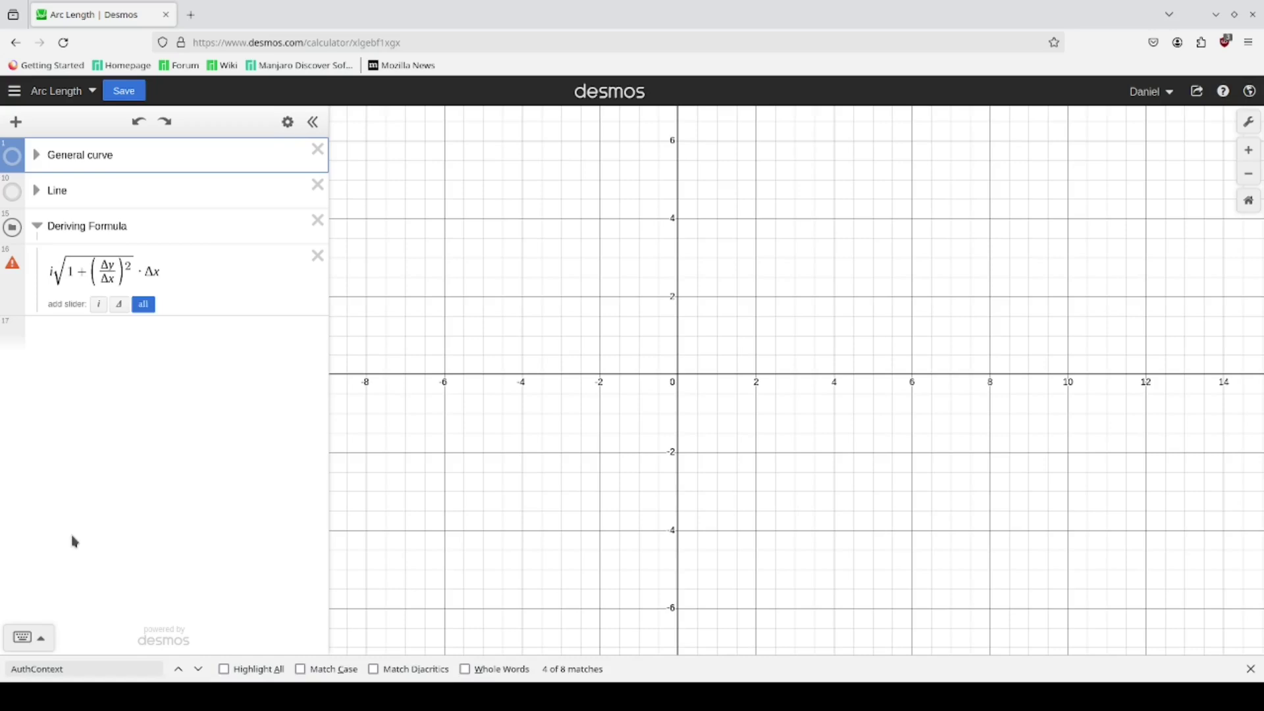
pyautogui.hotkey('ctrl', 'z')
pyautogui.hotkey('ctrl', 'z')
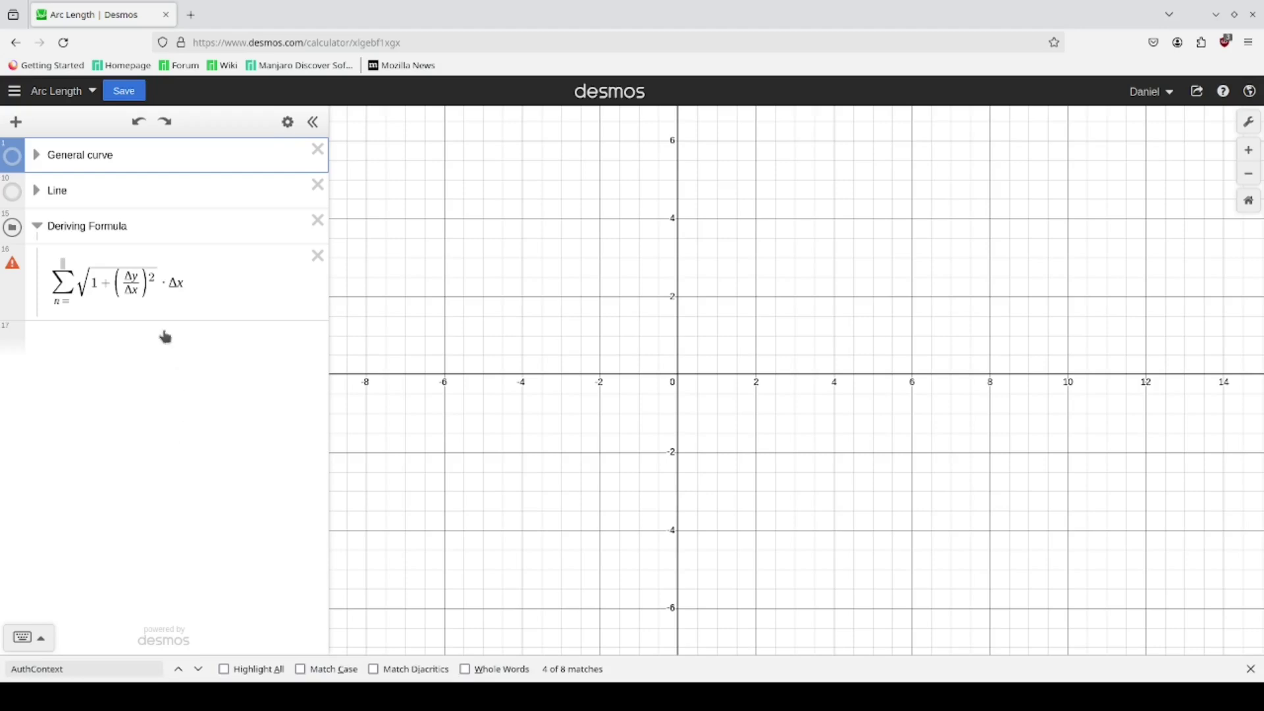
# - Save the 'Arc Length' graph with the formula reverted to the Σ sum
pyautogui.click(124, 90)
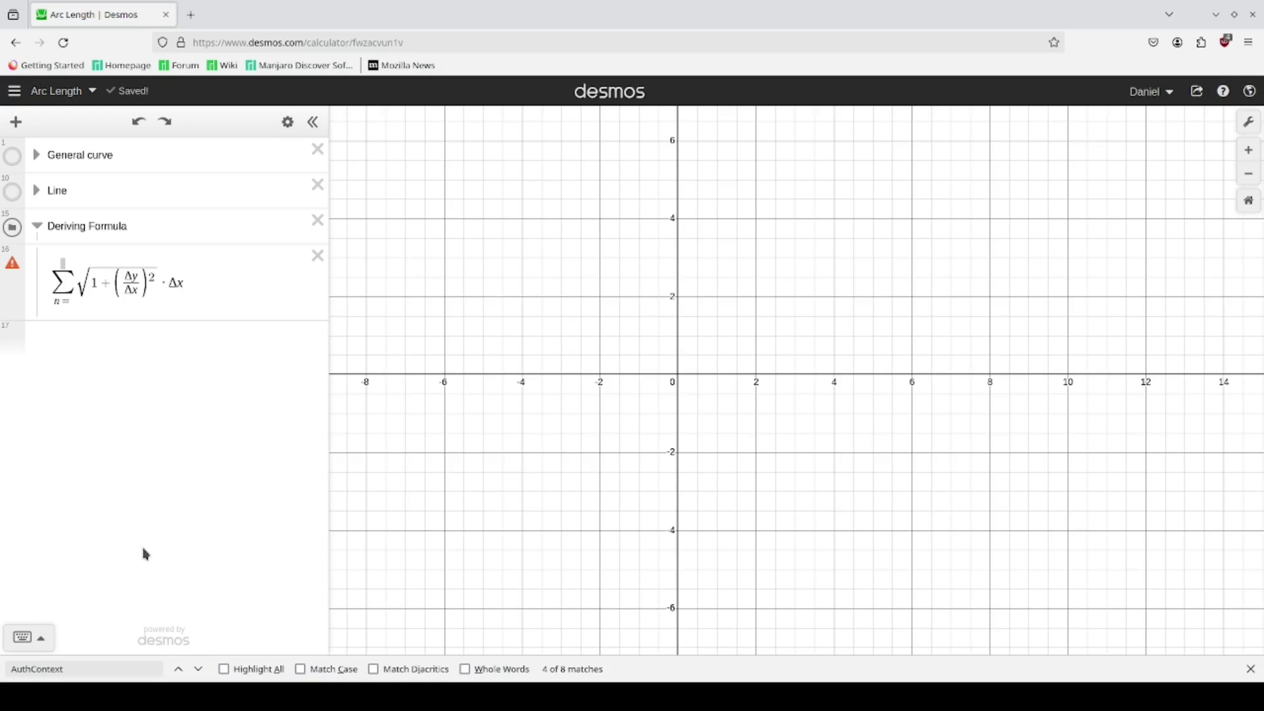